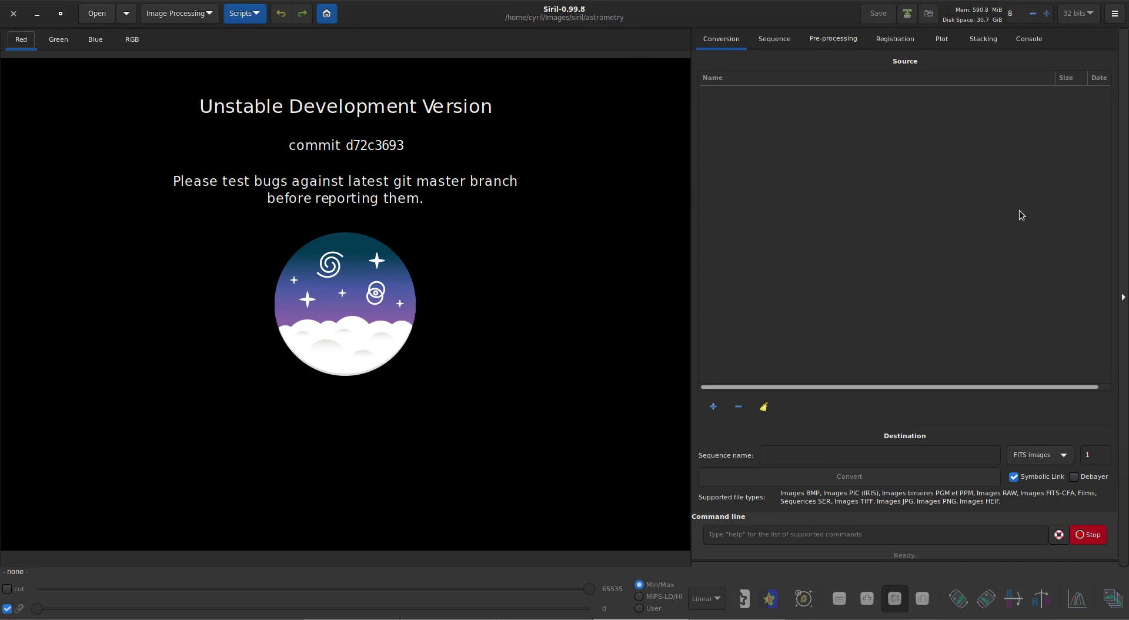
pyautogui.click(782, 41)
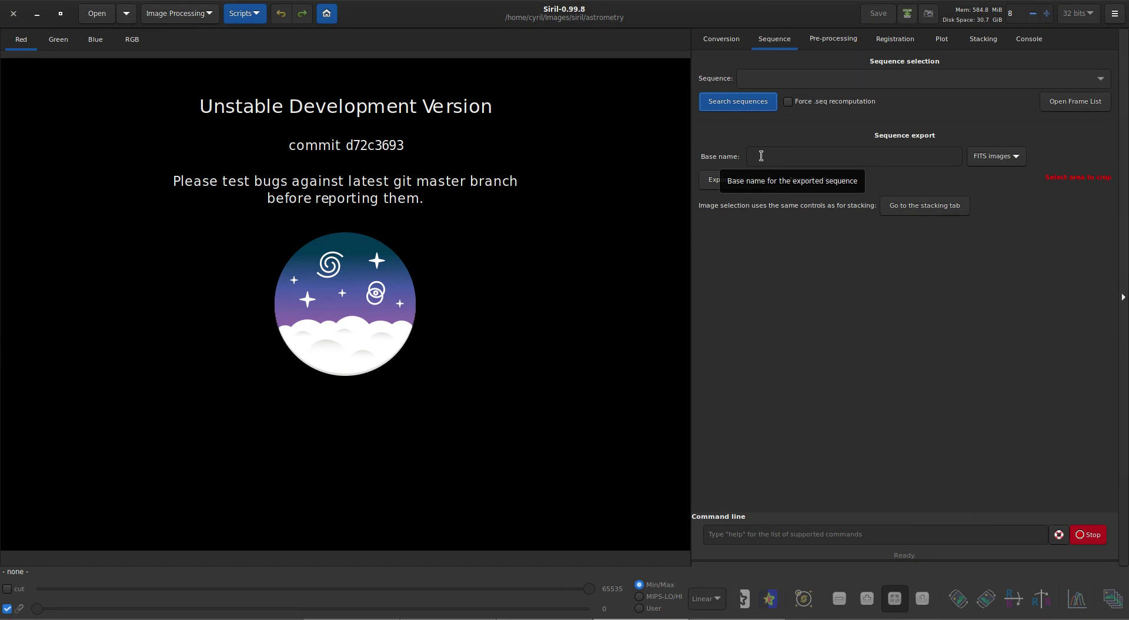
pyautogui.click(723, 40)
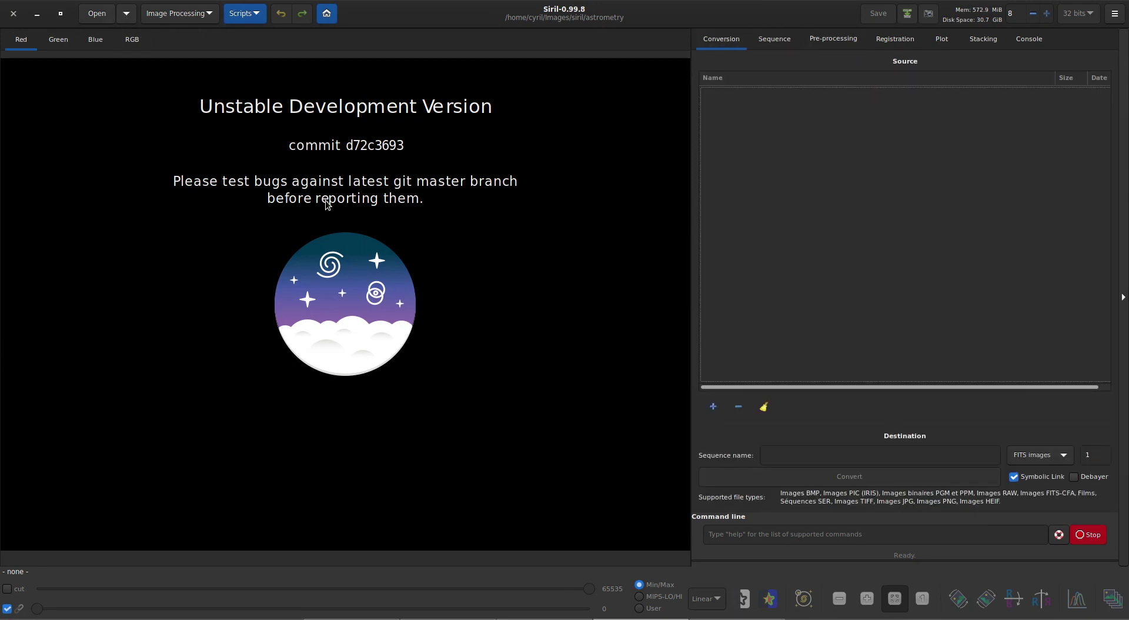
# Review the FITS/SER and DSLR RAW debayer preferences, including the available debayer interpolation methods, keeping RCD.
pyautogui.hotkey('ctrl', 'p')
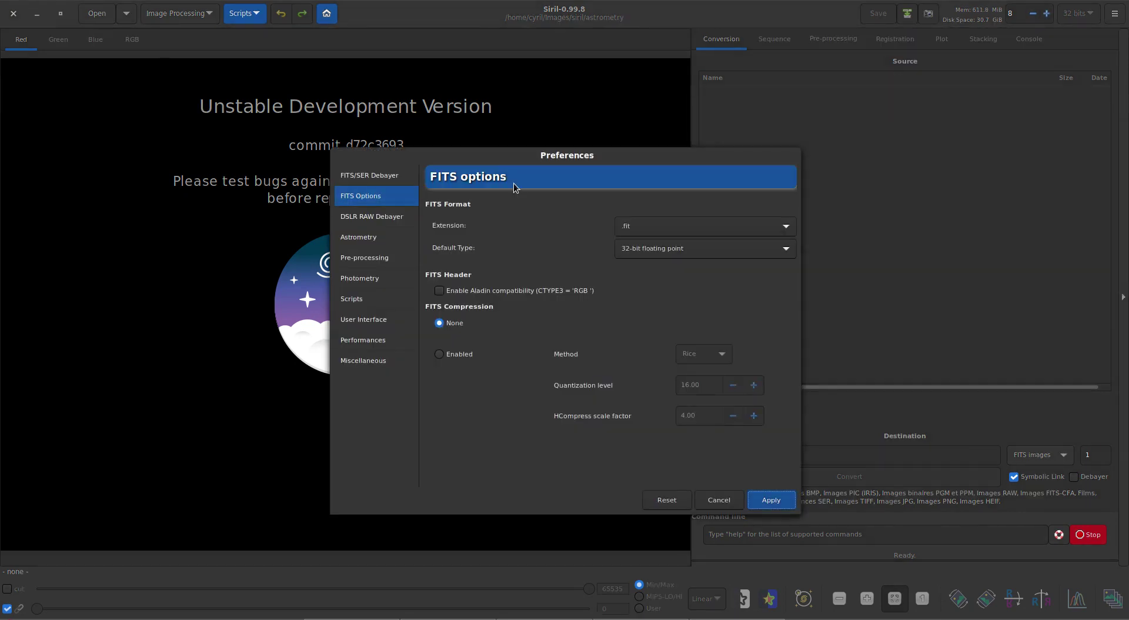
pyautogui.click(386, 178)
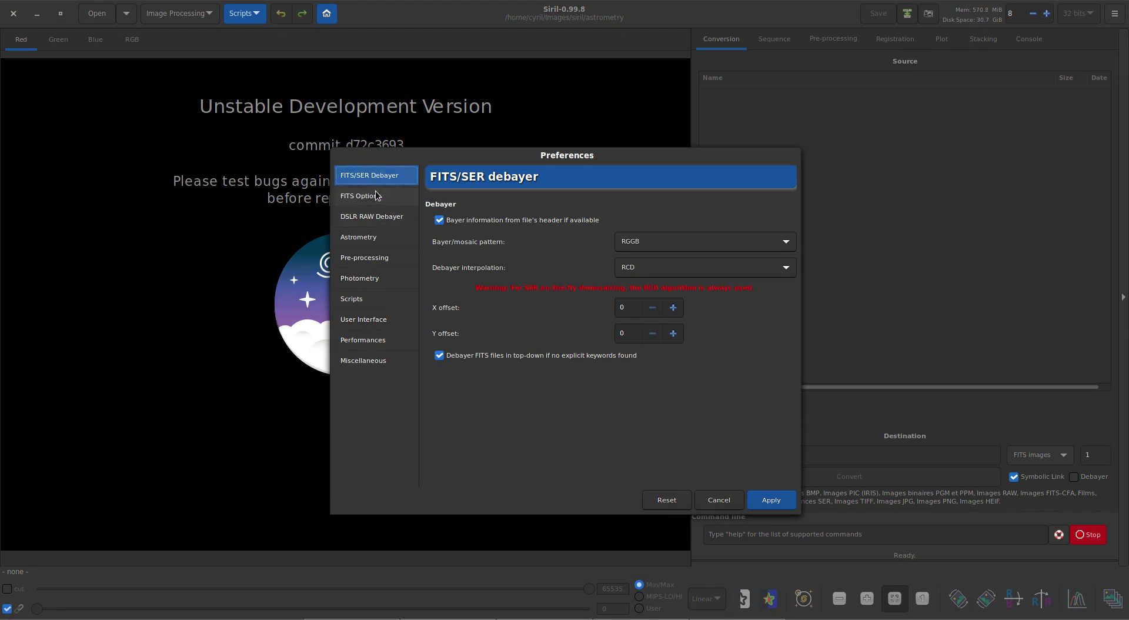
pyautogui.click(376, 217)
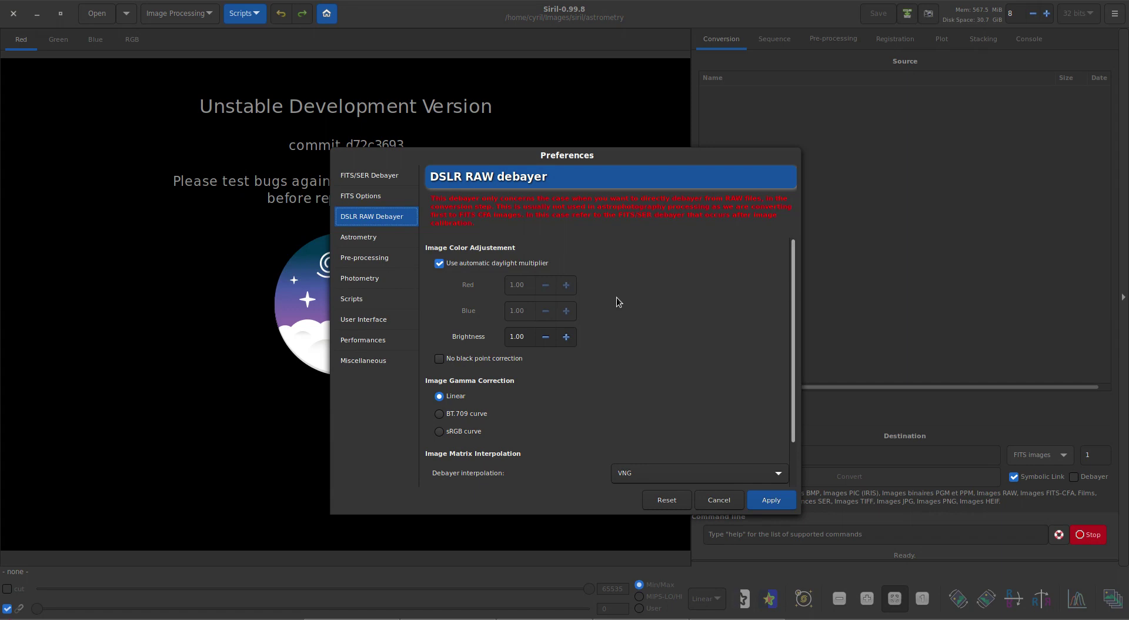
pyautogui.click(370, 175)
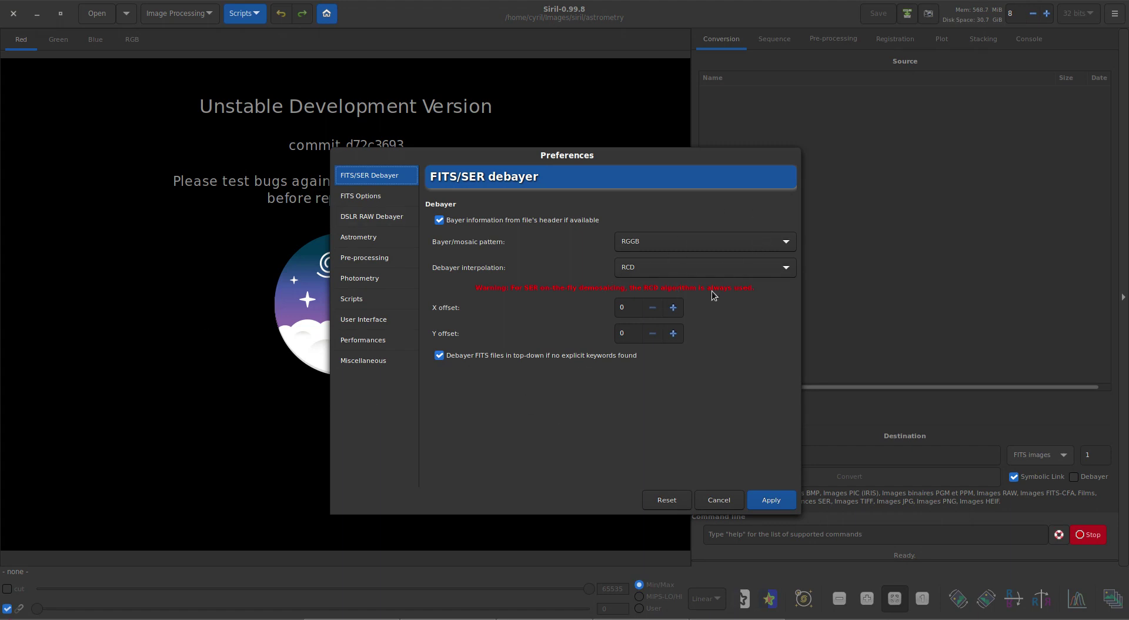
pyautogui.click(697, 268)
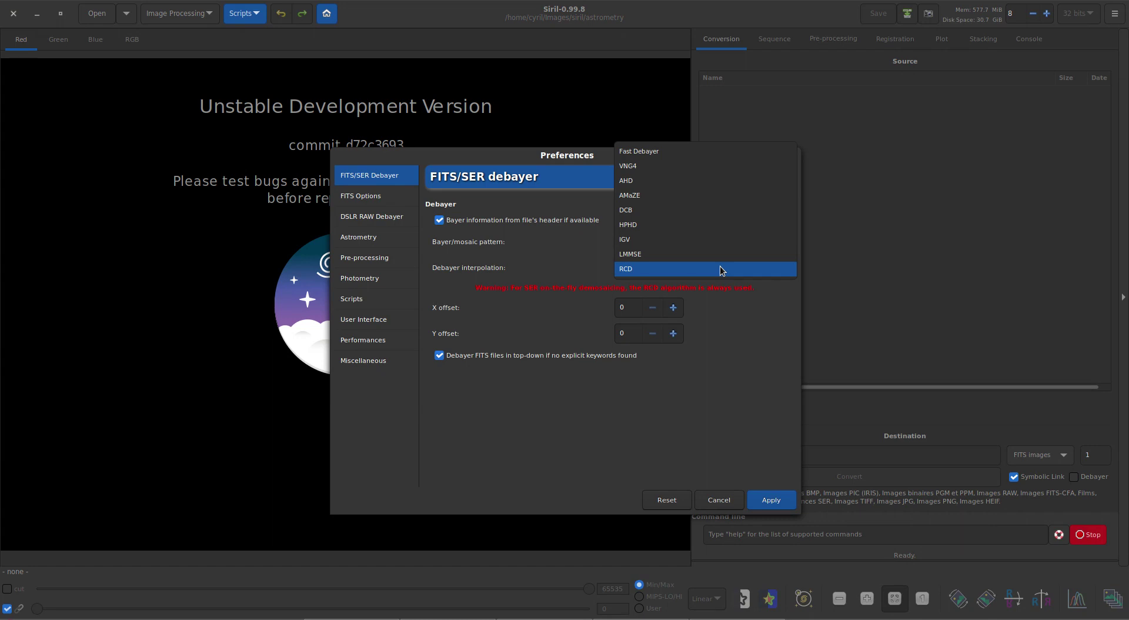
pyautogui.click(669, 271)
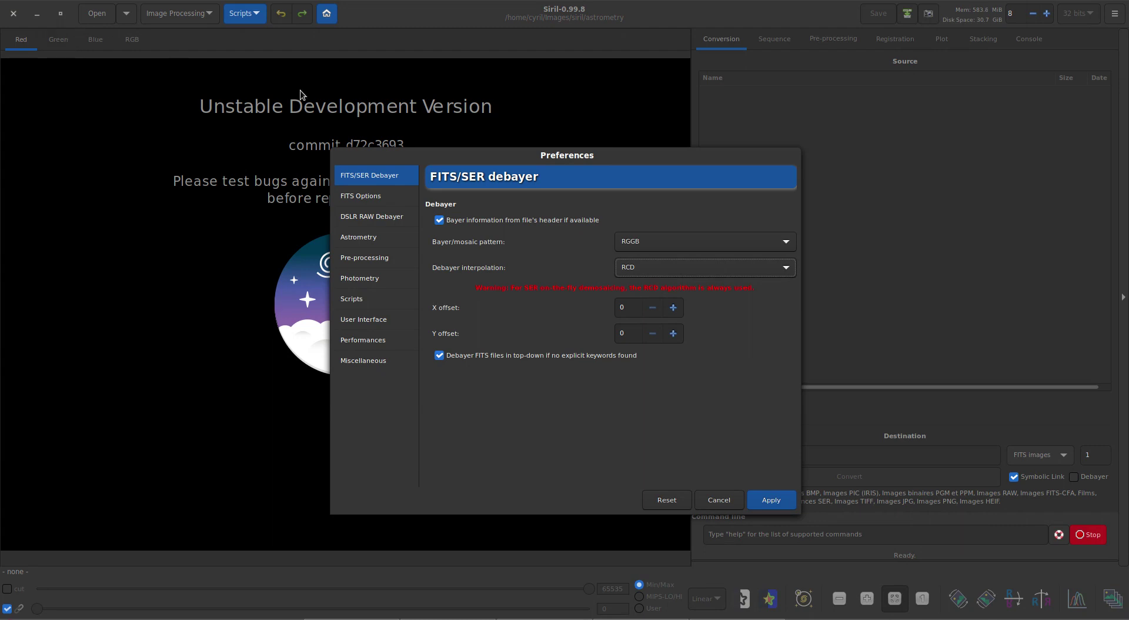
# Review the remaining preference categories from FITS Options to Miscellaneous, and leave the preferences without applying changes.
pyautogui.click(356, 195)
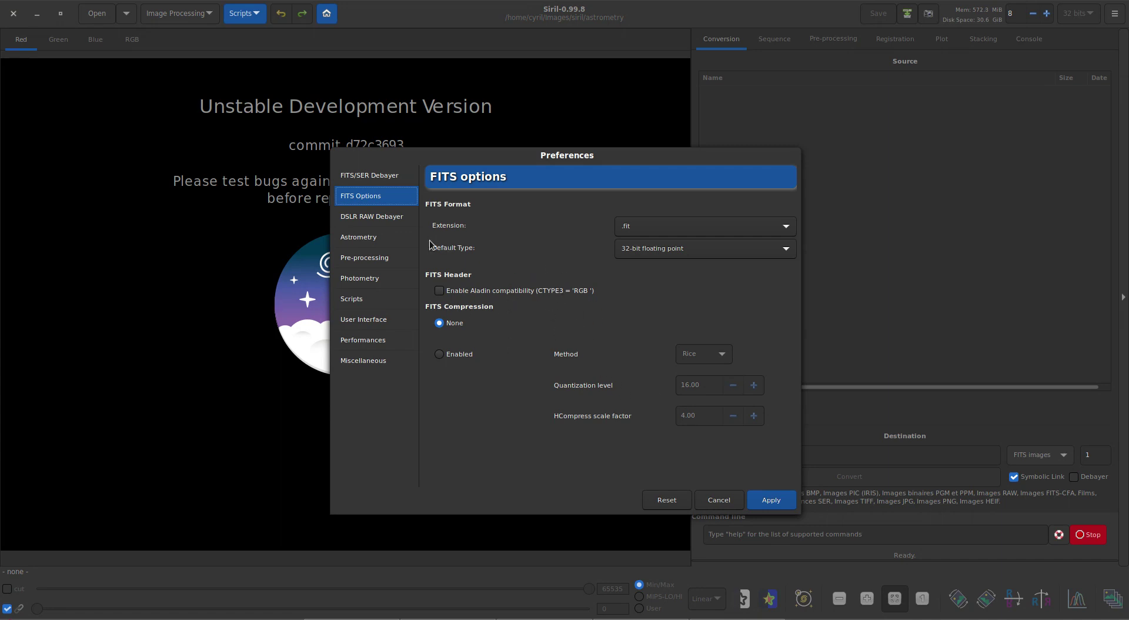
pyautogui.click(371, 235)
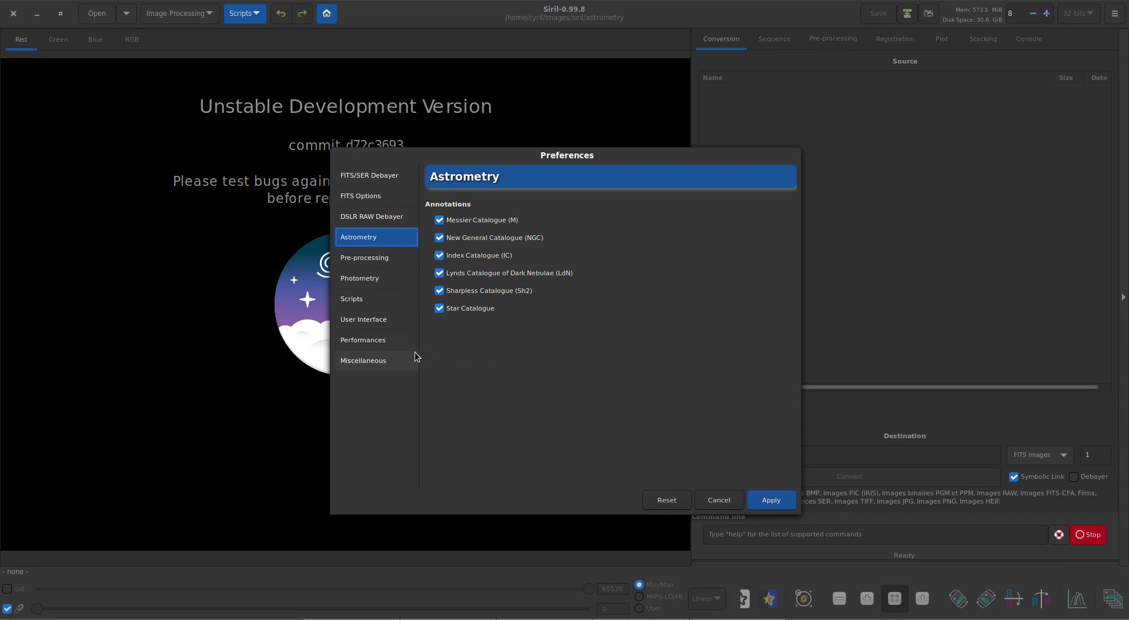
pyautogui.click(359, 258)
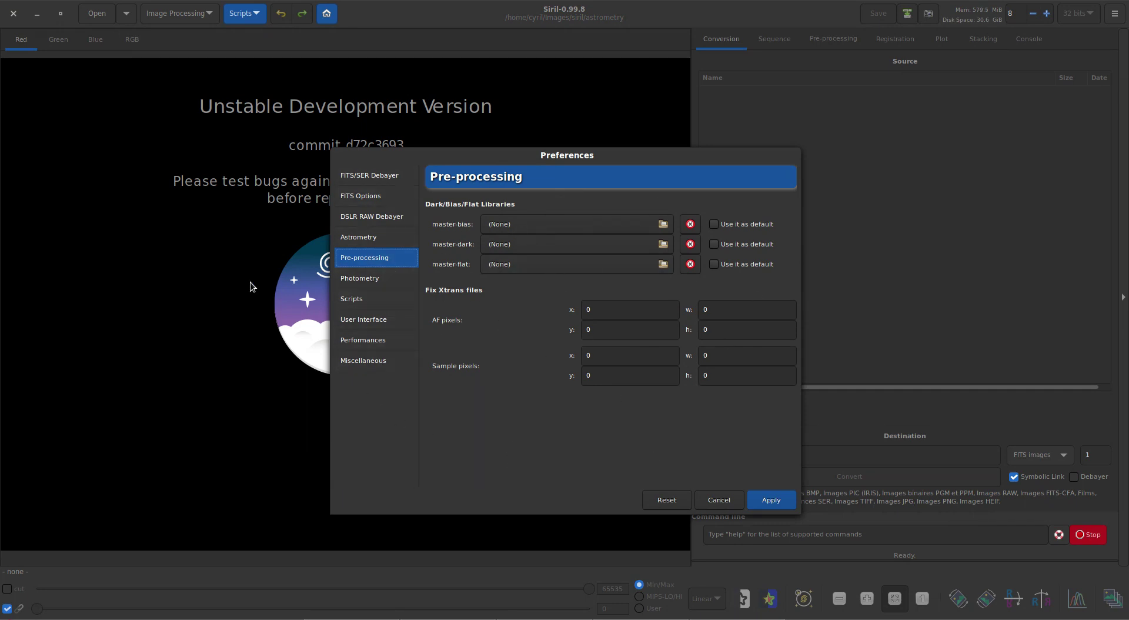
pyautogui.click(373, 283)
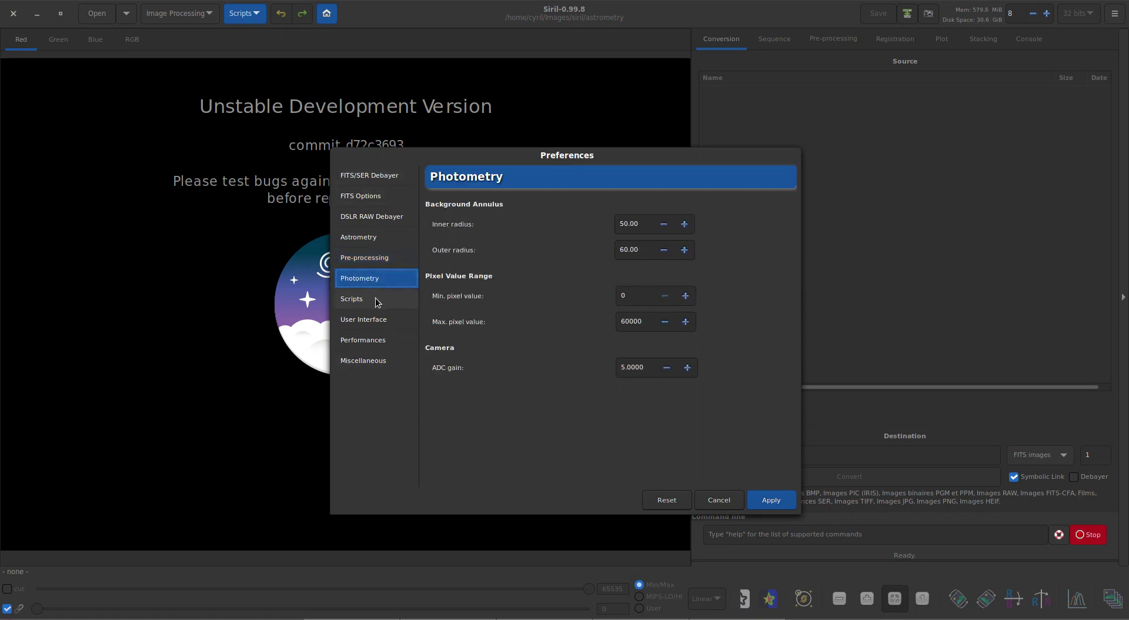
pyautogui.click(378, 302)
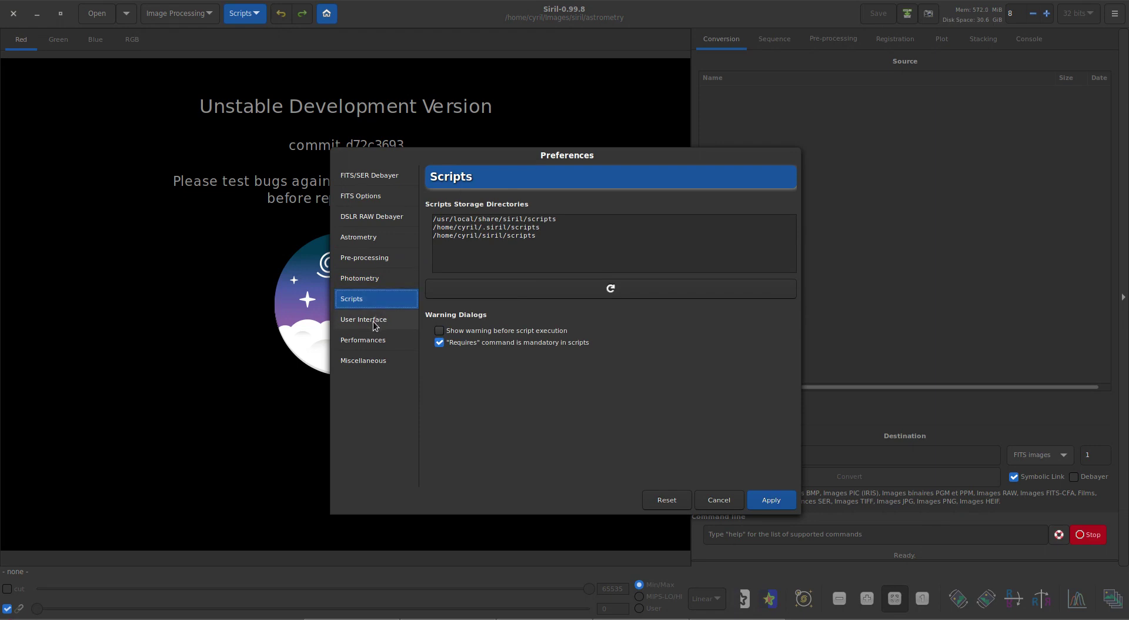
pyautogui.click(374, 320)
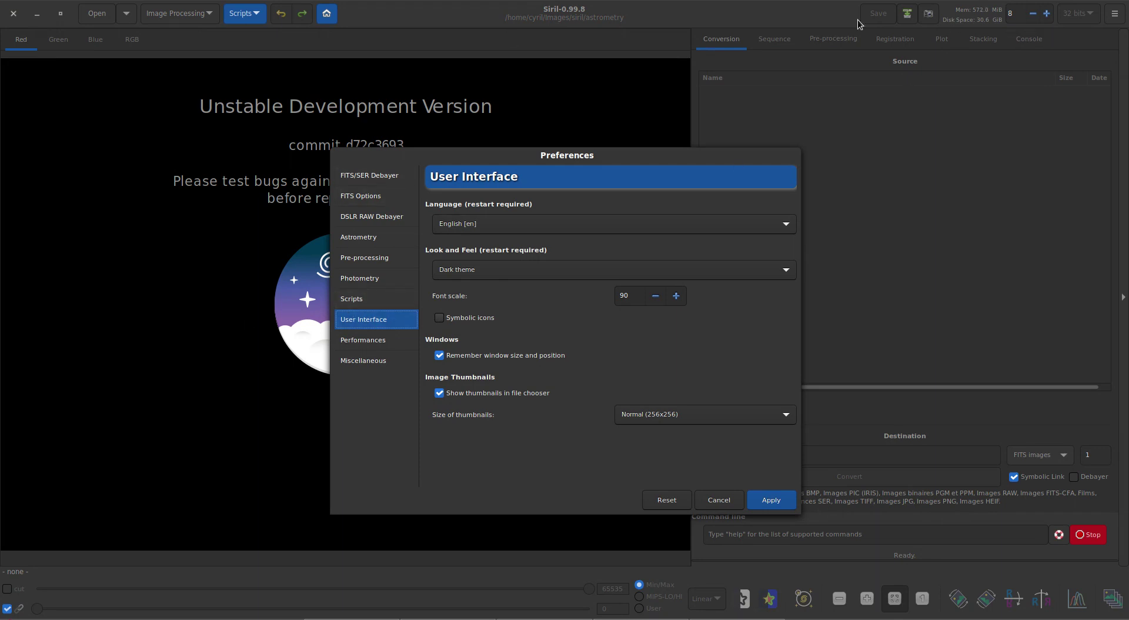
pyautogui.click(378, 340)
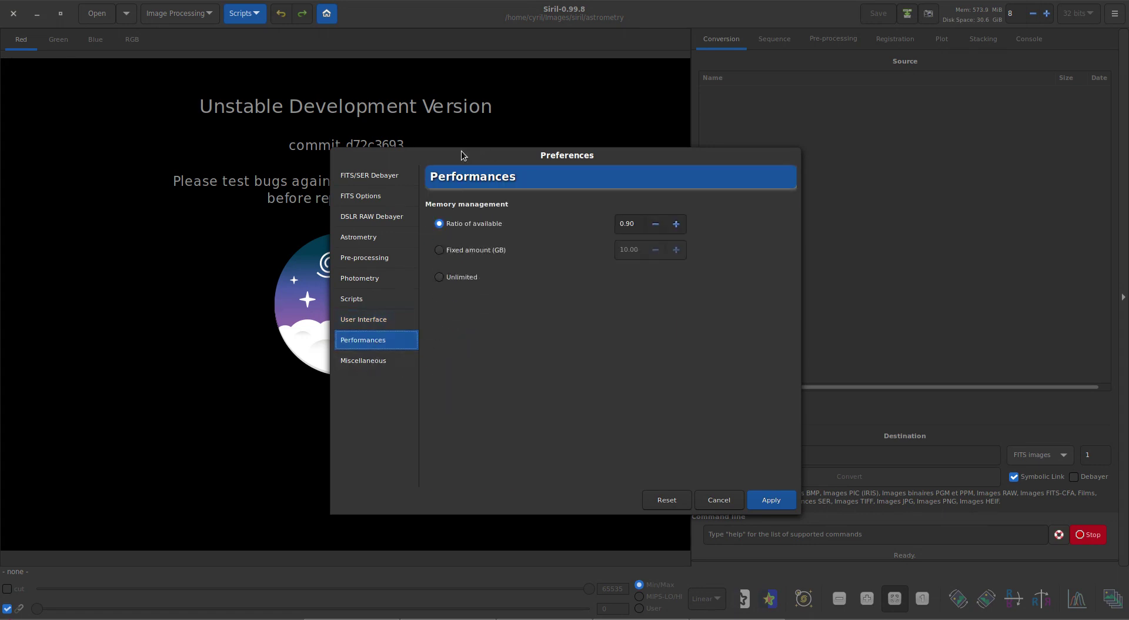
pyautogui.click(358, 362)
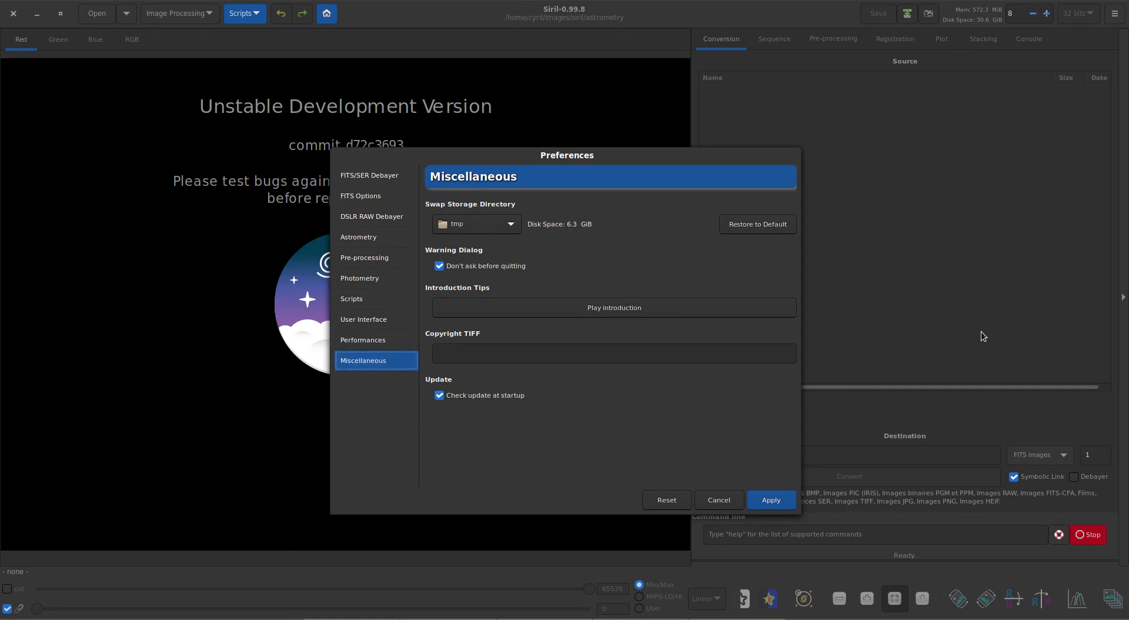
pyautogui.click(719, 500)
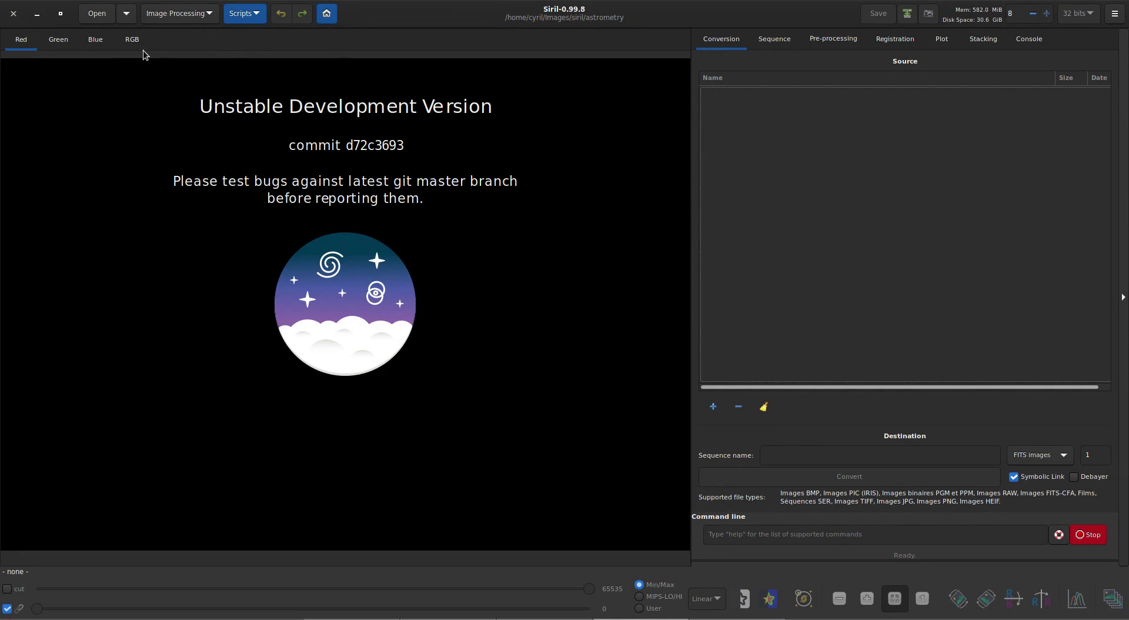
# Open the recent image m42.fit and display its RGB view with the AutoStretch display mode.
pyautogui.click(129, 14)
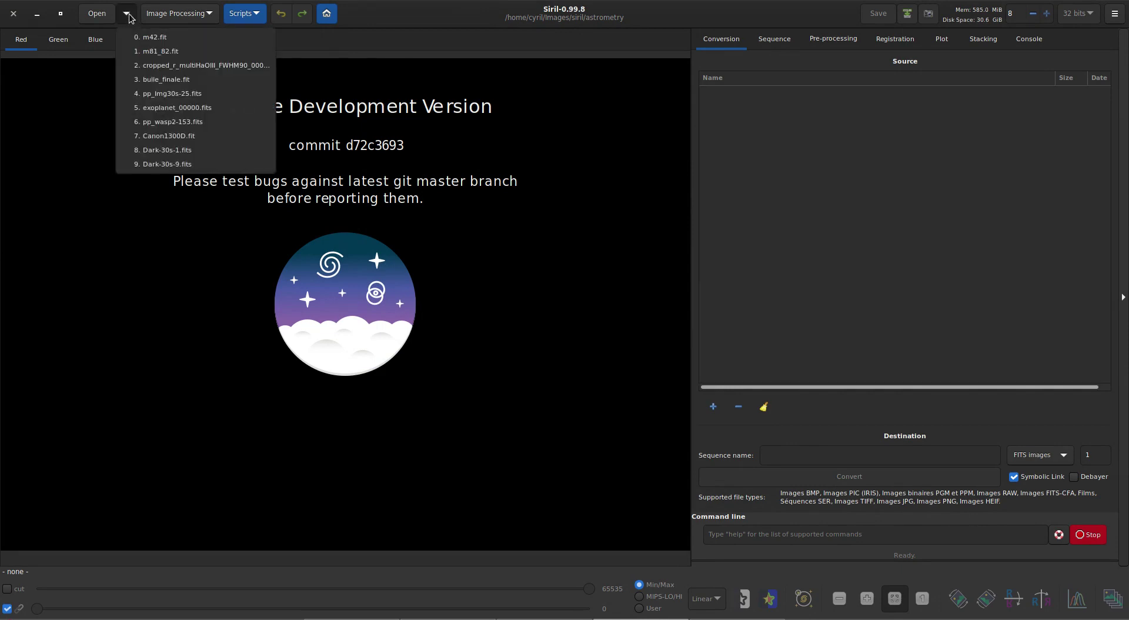
pyautogui.click(152, 37)
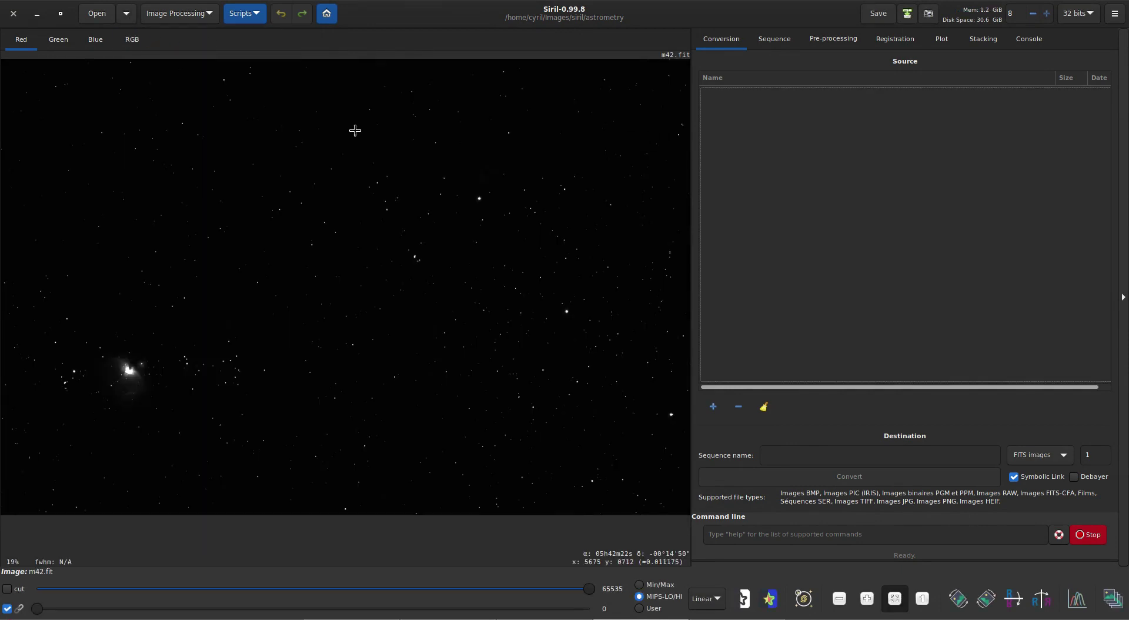
pyautogui.click(54, 41)
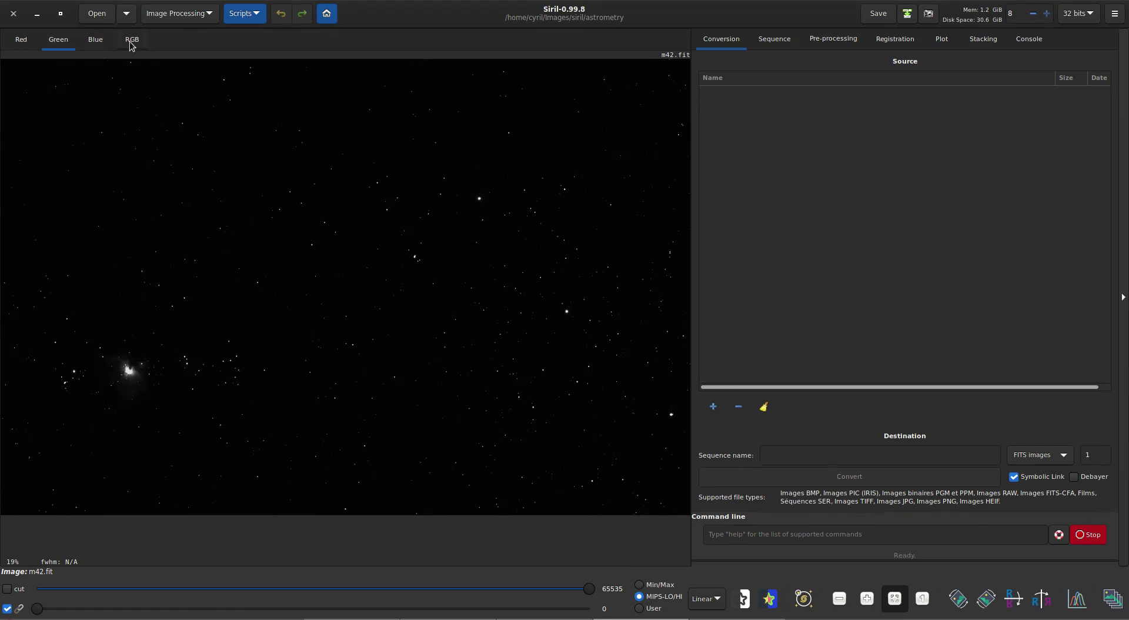
pyautogui.click(130, 41)
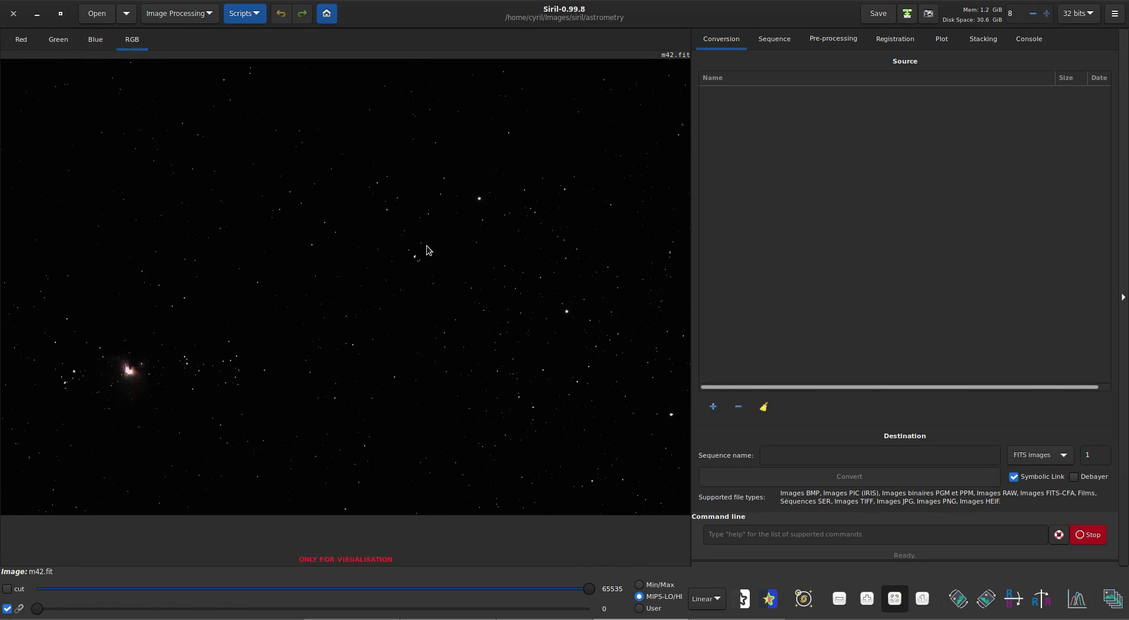
pyautogui.click(706, 599)
pyautogui.click(718, 571)
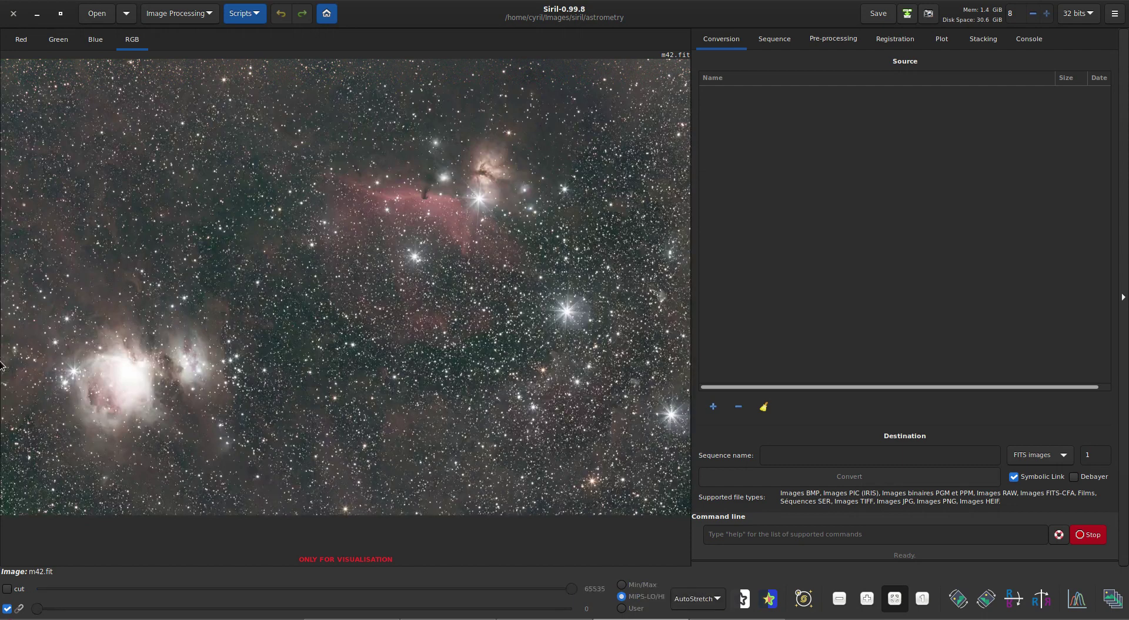
# Start the Image Plate Solver, search for the object M42 and choose the Simbad result Orion Nebula as its coordinates.
pyautogui.click(1115, 14)
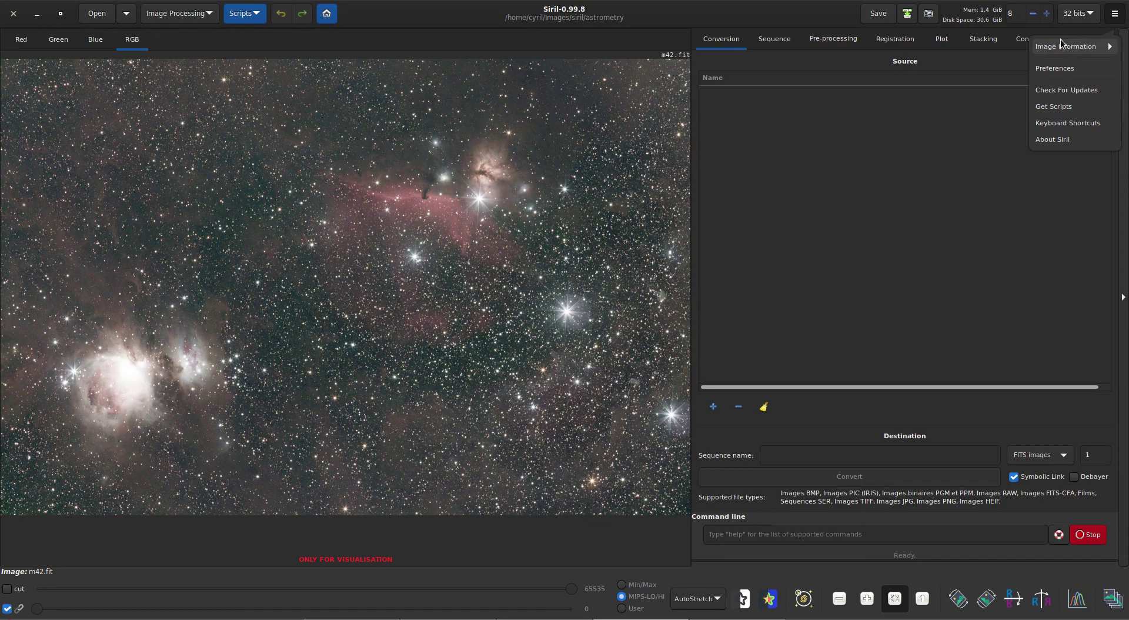
pyautogui.click(906, 285)
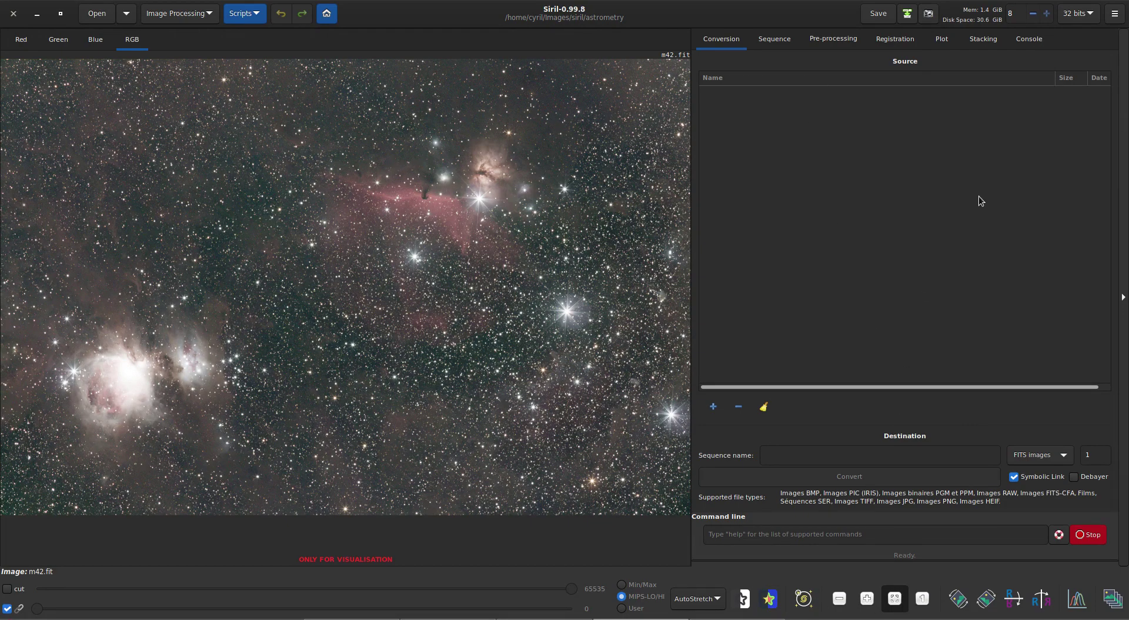
pyautogui.click(1113, 18)
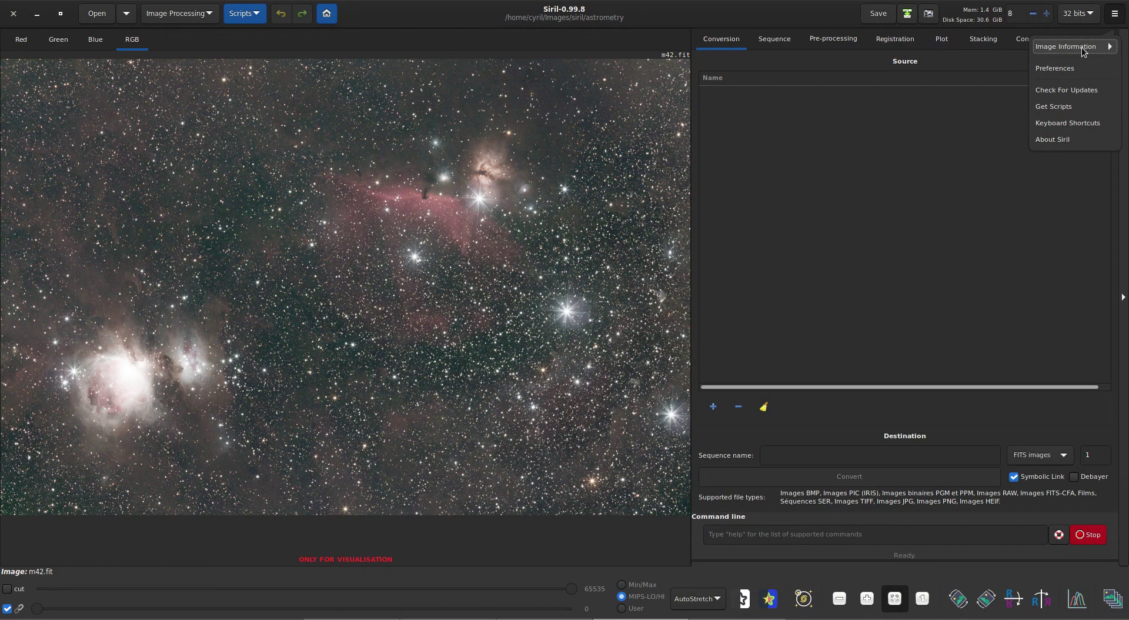
pyautogui.click(1086, 53)
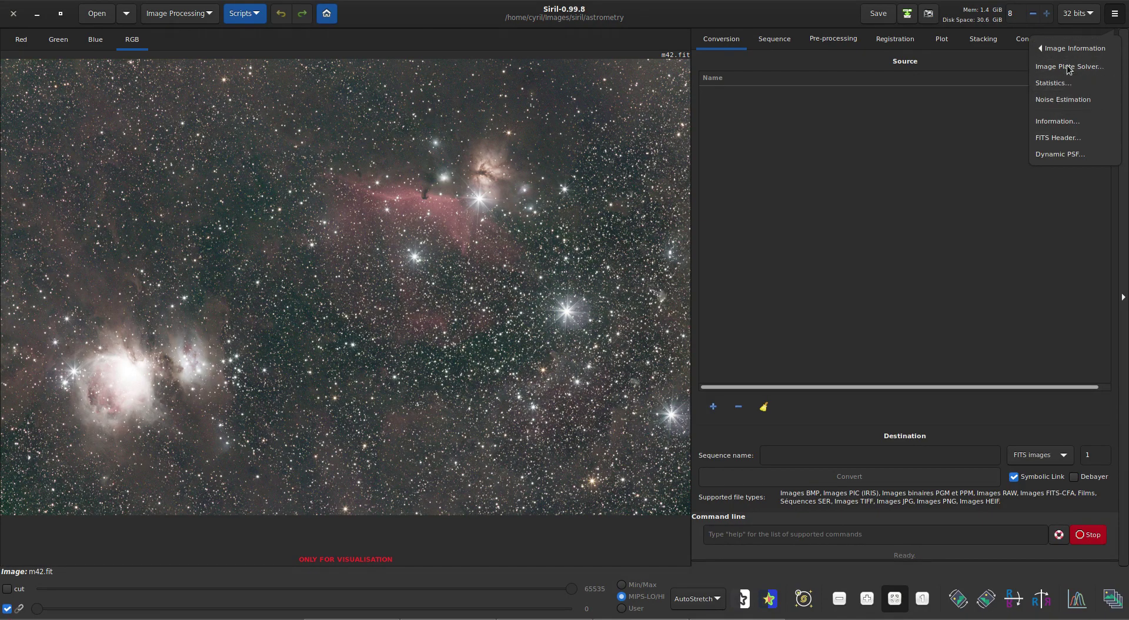
pyautogui.click(1069, 68)
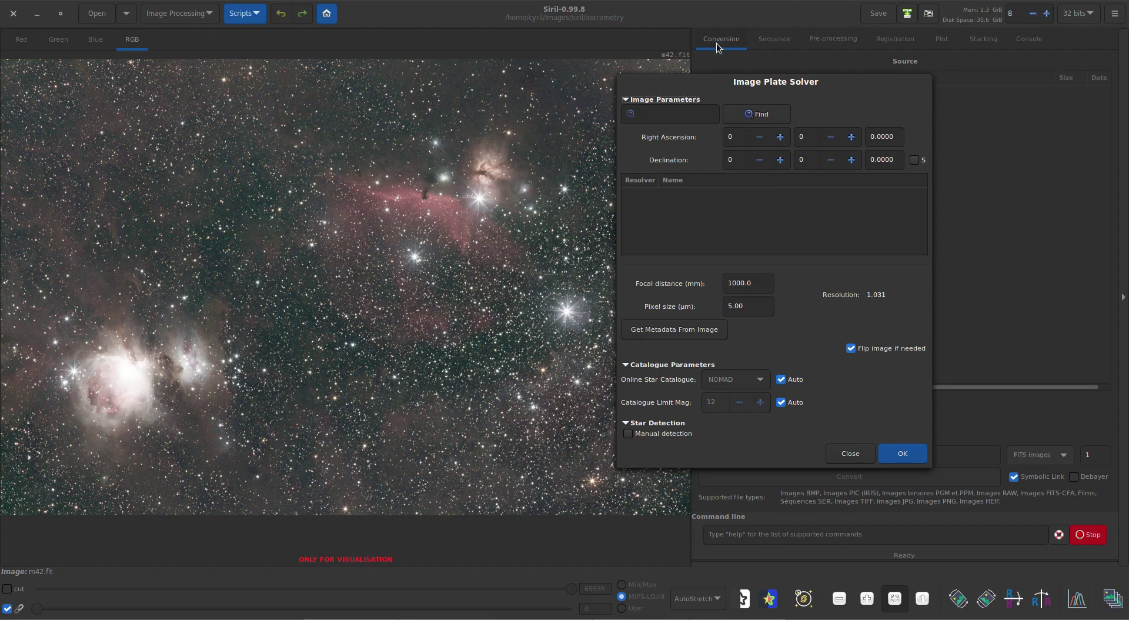
pyautogui.moveTo(683, 84); pyautogui.dragTo(745, 93)
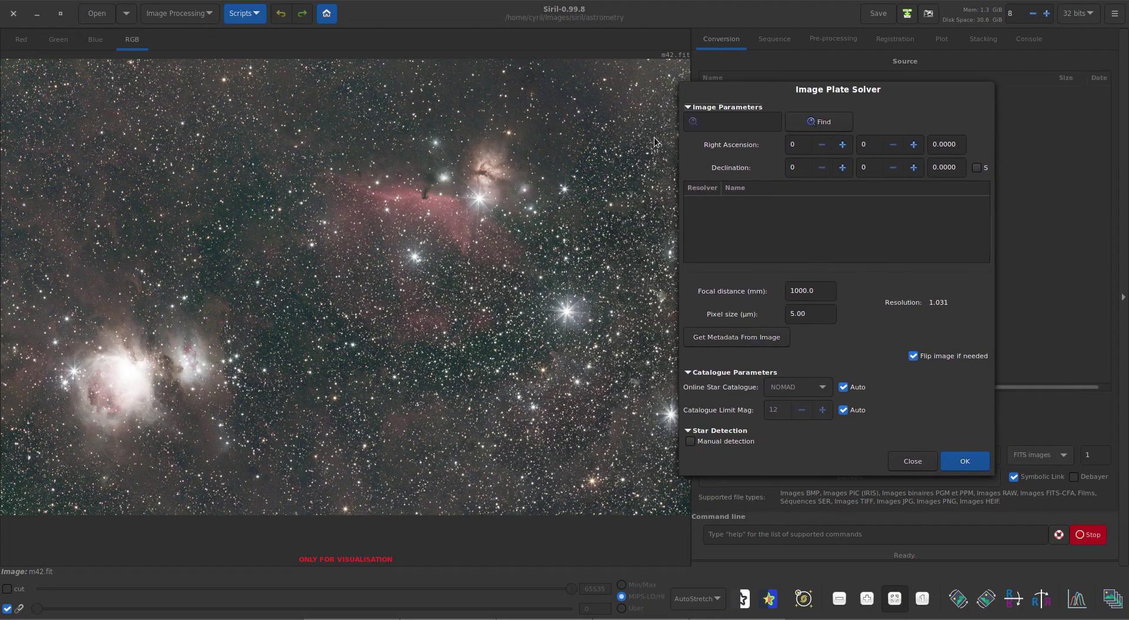
pyautogui.click(733, 126)
pyautogui.write('M42')
pyautogui.click(815, 123)
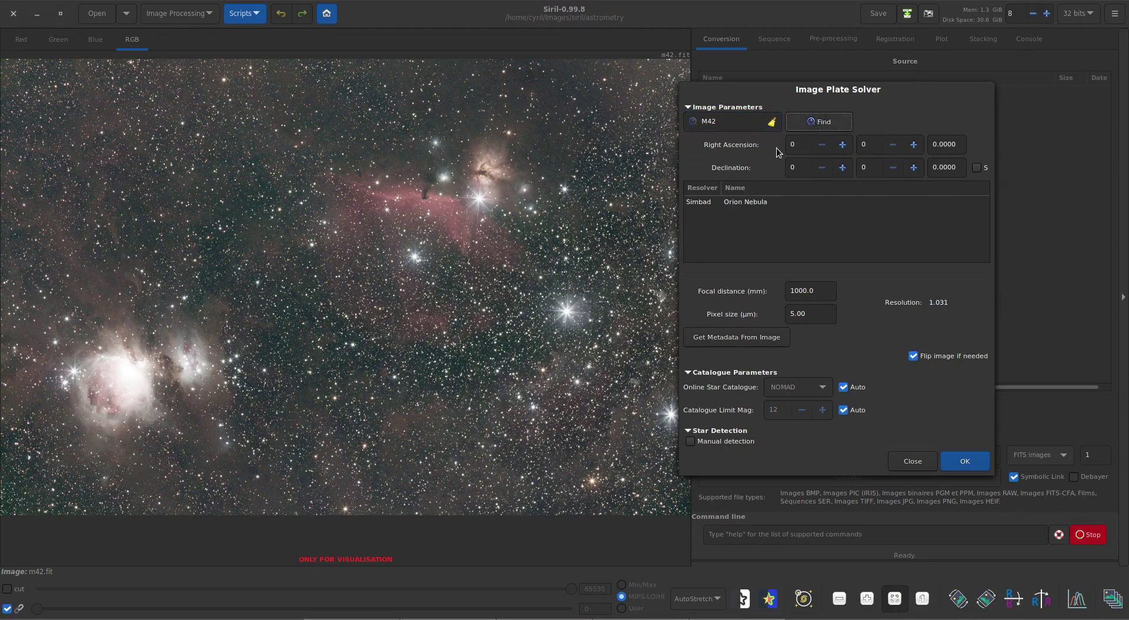
pyautogui.click(718, 203)
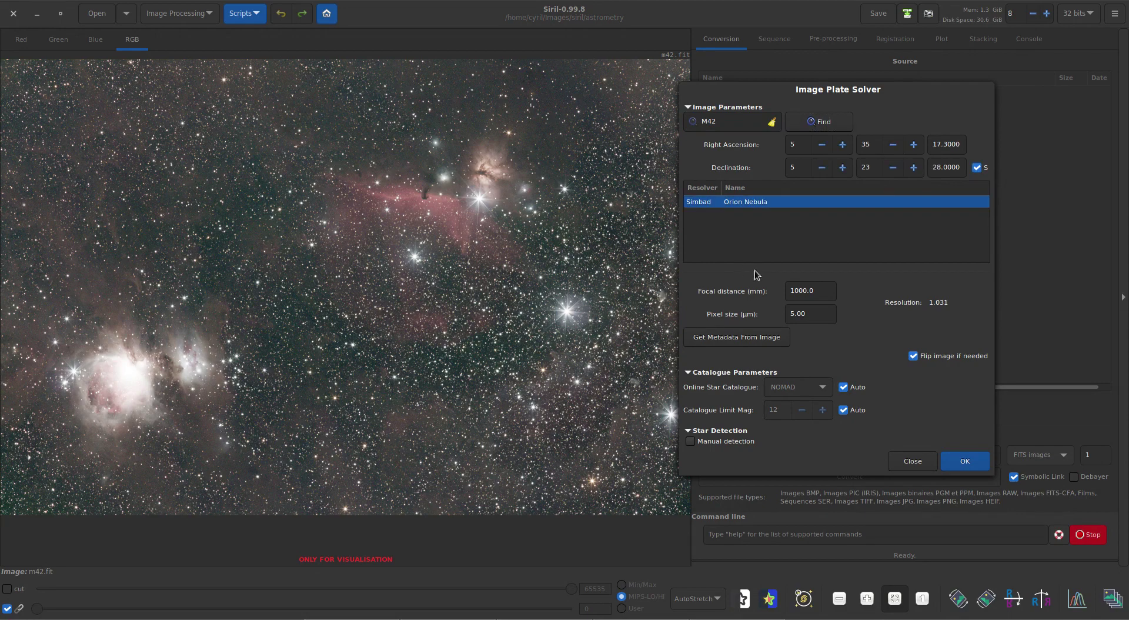
# Plate solve the image with a focal distance of 200 mm and a pixel size of 3.7 µm, and close the solver.
pyautogui.moveTo(812, 292); pyautogui.dragTo(764, 296)
pyautogui.write('200')
pyautogui.click(818, 314)
pyautogui.moveTo(818, 315); pyautogui.dragTo(779, 316)
pyautogui.write('3.')
pyautogui.click(965, 463)
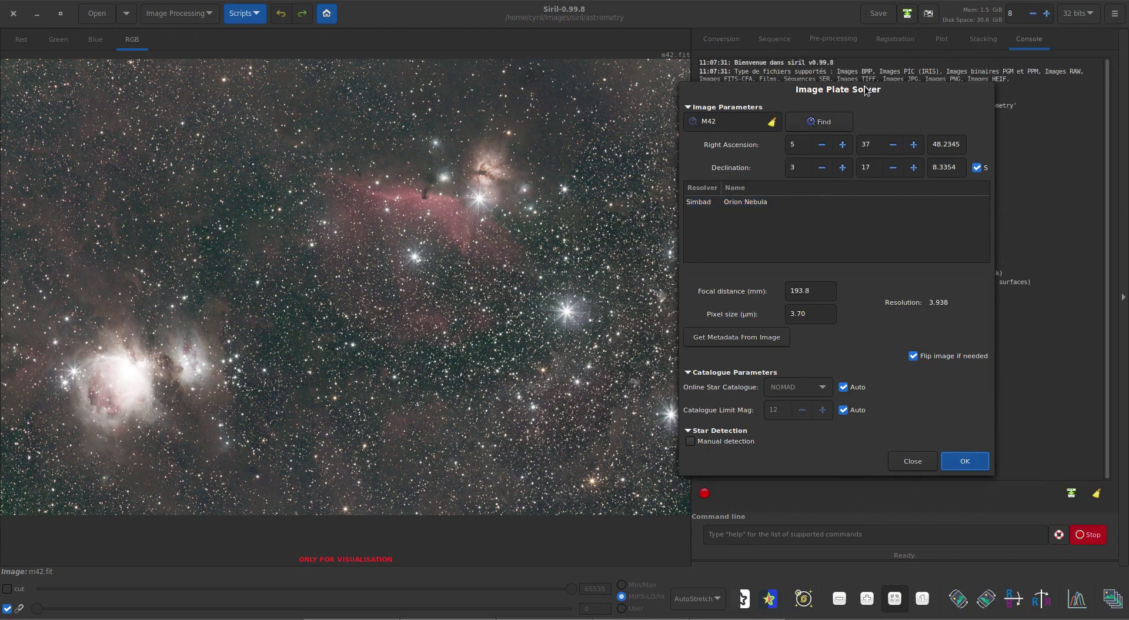
pyautogui.moveTo(865, 90); pyautogui.dragTo(546, 59)
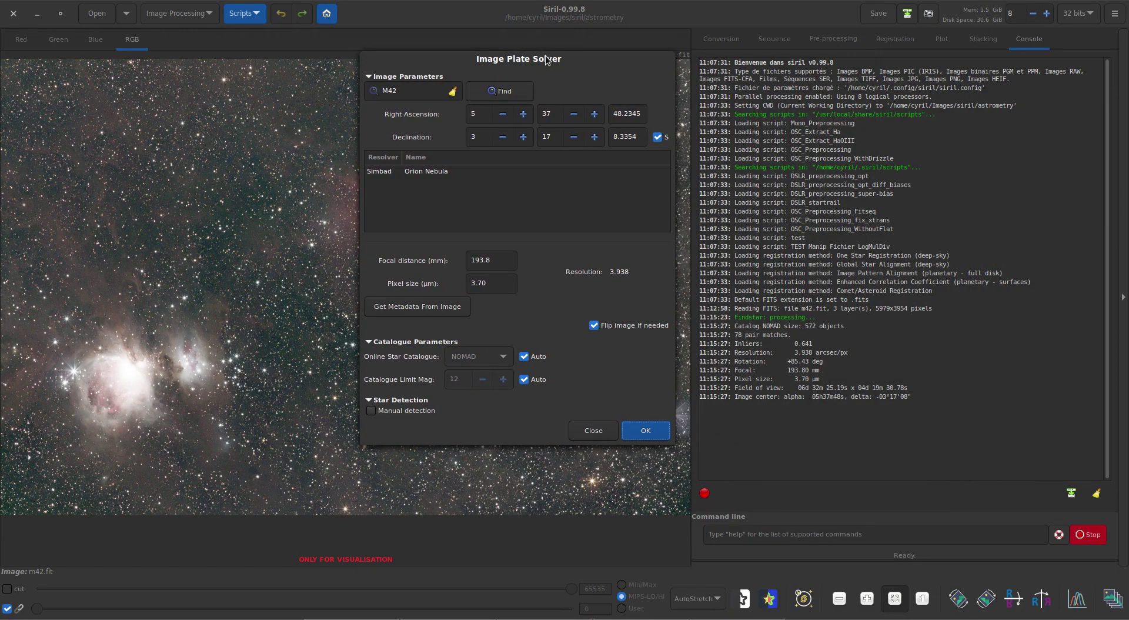
pyautogui.click(593, 430)
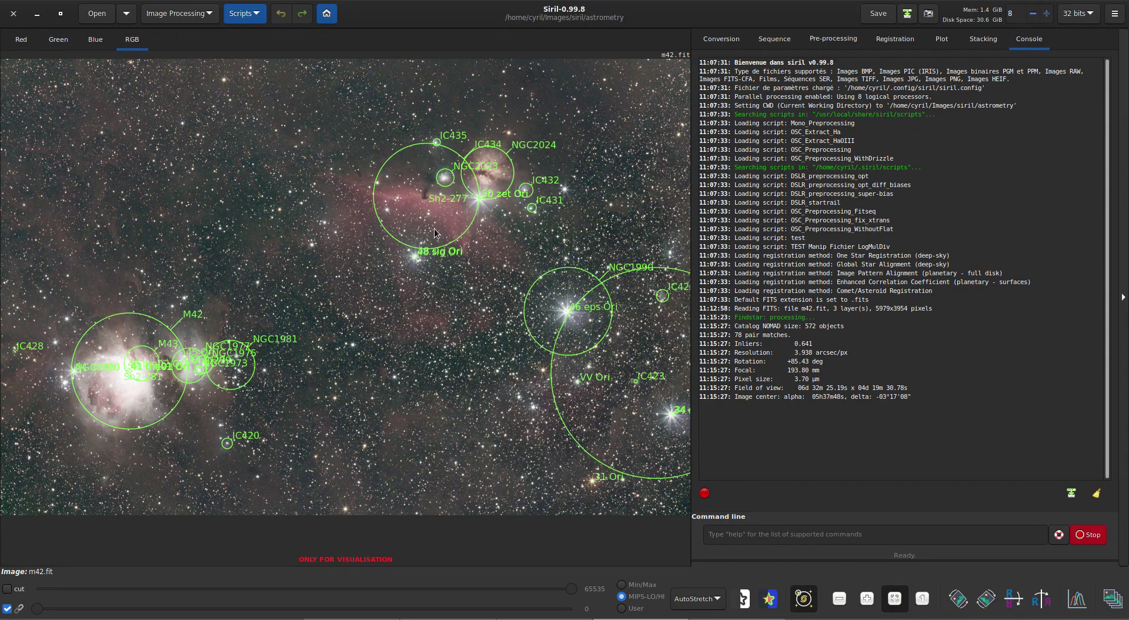
# Examine the annotated objects around NGC2023 and NGC2024 in the plate-solved image up close.
pyautogui.scroll(2, 436, 229)
pyautogui.scroll(-2, 436, 230)
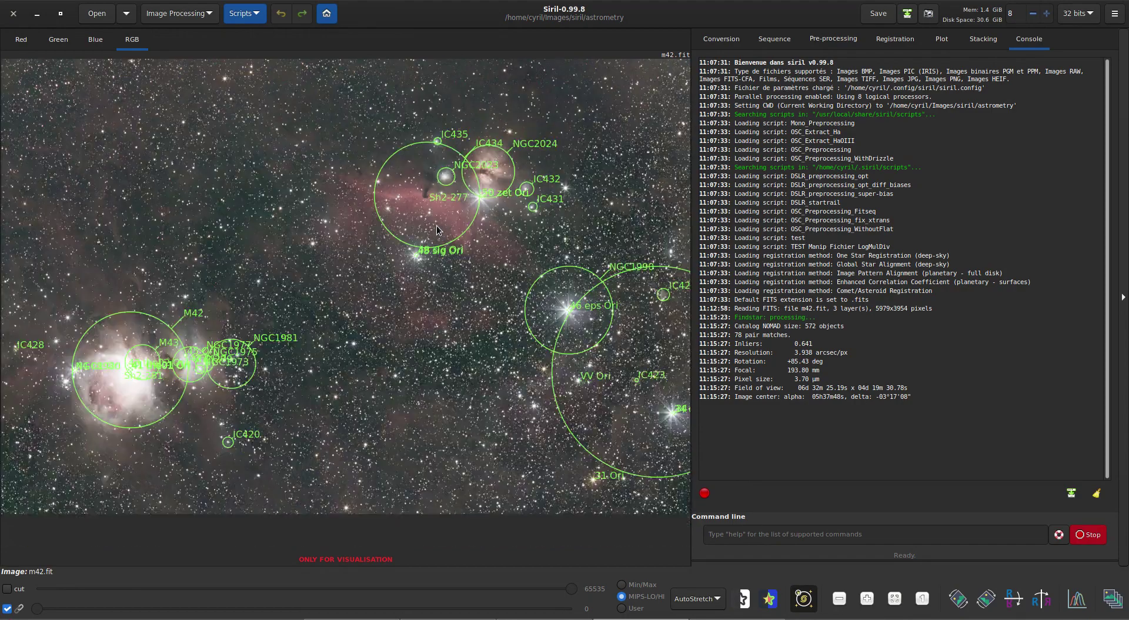
pyautogui.scroll(4, 518, 146)
pyautogui.scroll(-1, 517, 146)
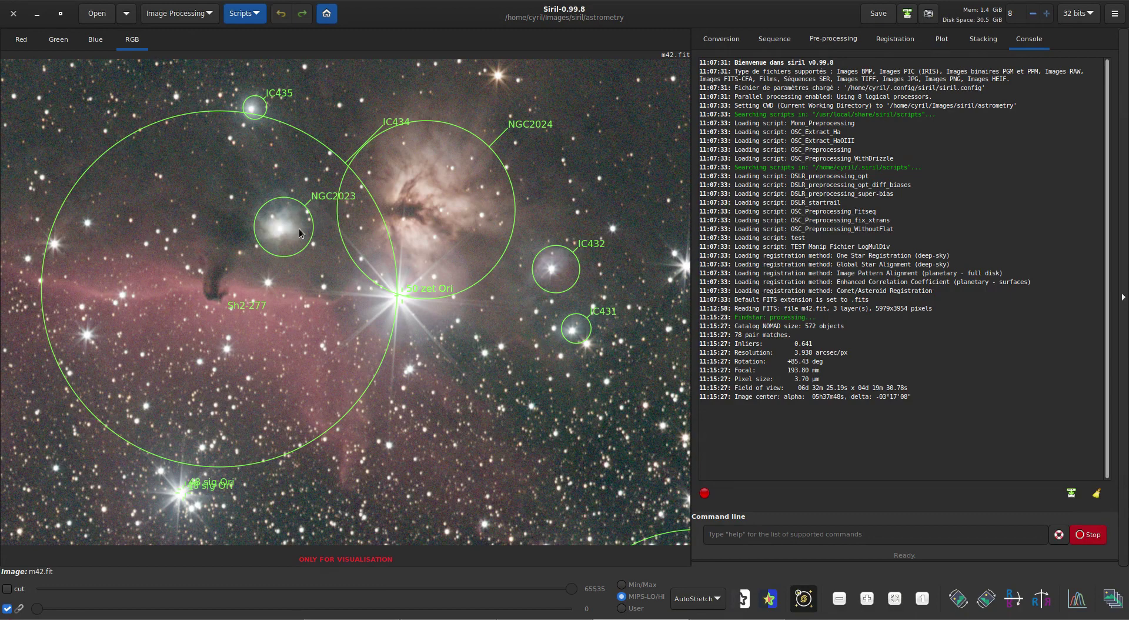
# Examine the object annotations across the whole m42.fit image at several magnifications, including the areas around M42, NGC1990 and IC424.
pyautogui.scroll(-2, 299, 230)
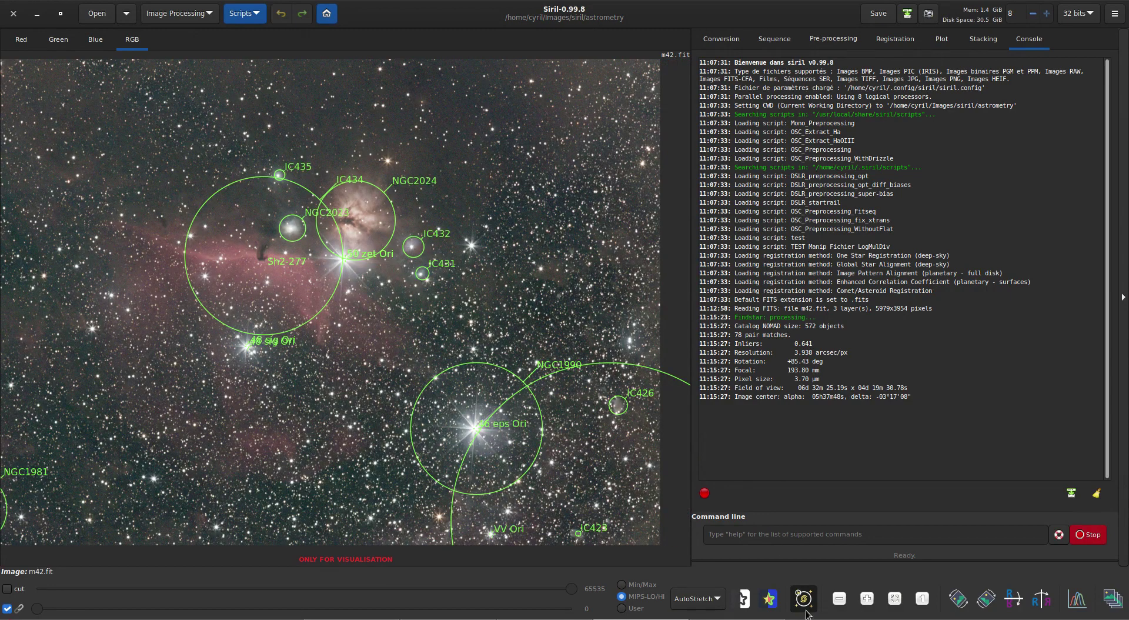
pyautogui.click(840, 599)
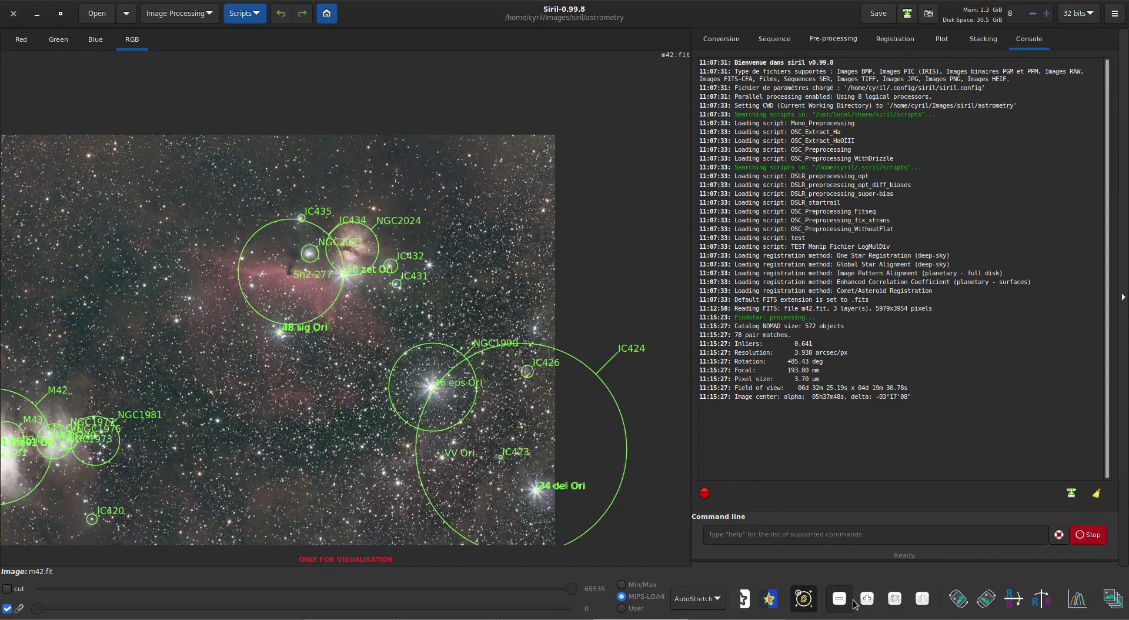
pyautogui.click(841, 600)
pyautogui.click(868, 599)
pyautogui.click(867, 600)
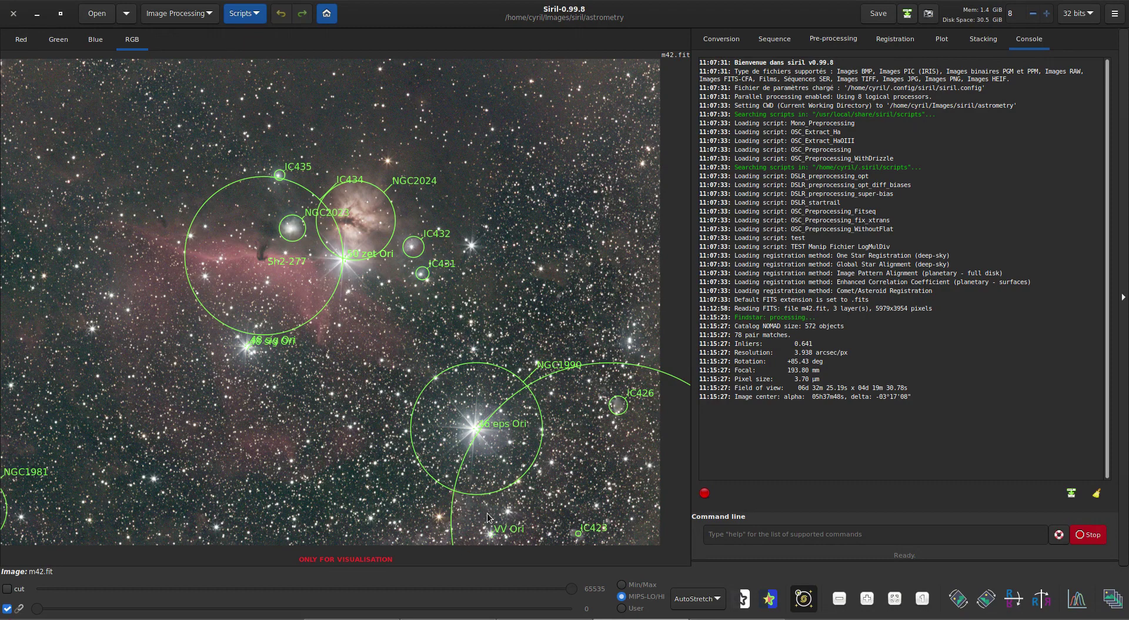
pyautogui.hotkey('ctrl', '-')
pyautogui.hotkey('ctrl', '-')
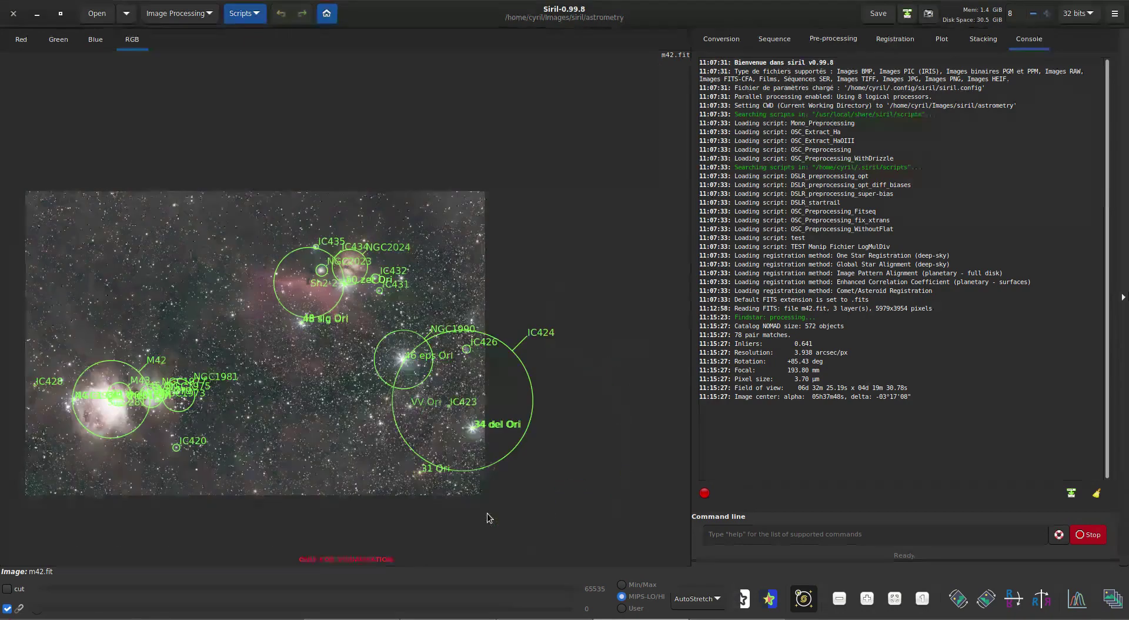
pyautogui.hotkey('ctrl', '+')
pyautogui.hotkey('ctrl', '+')
pyautogui.hotkey('ctrl', '+')
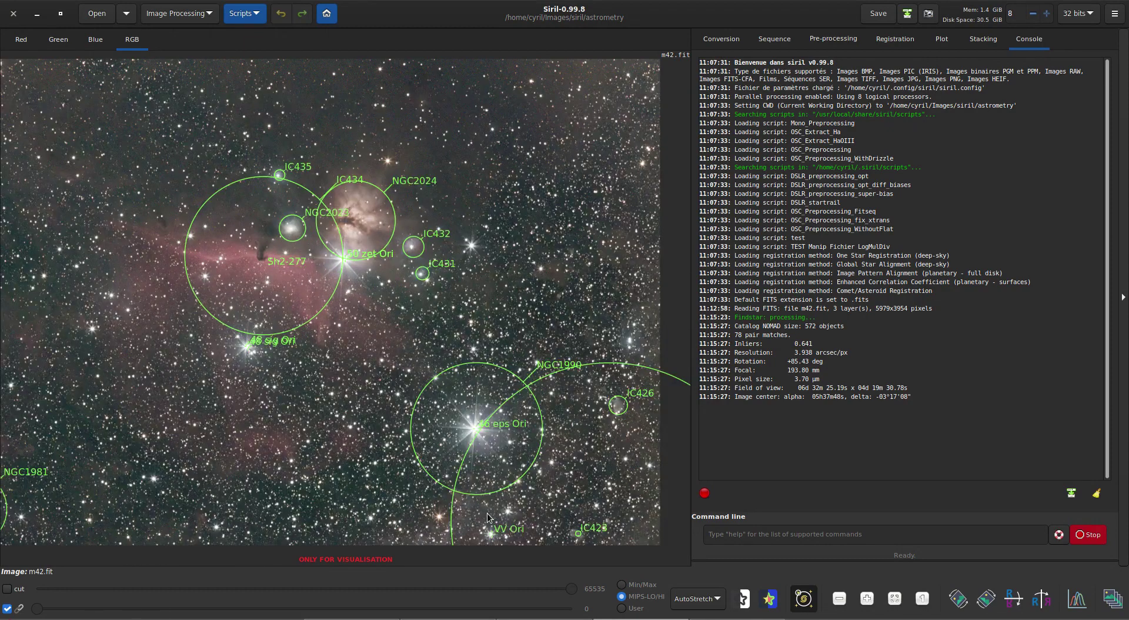
pyautogui.scroll(-3, 347, 393)
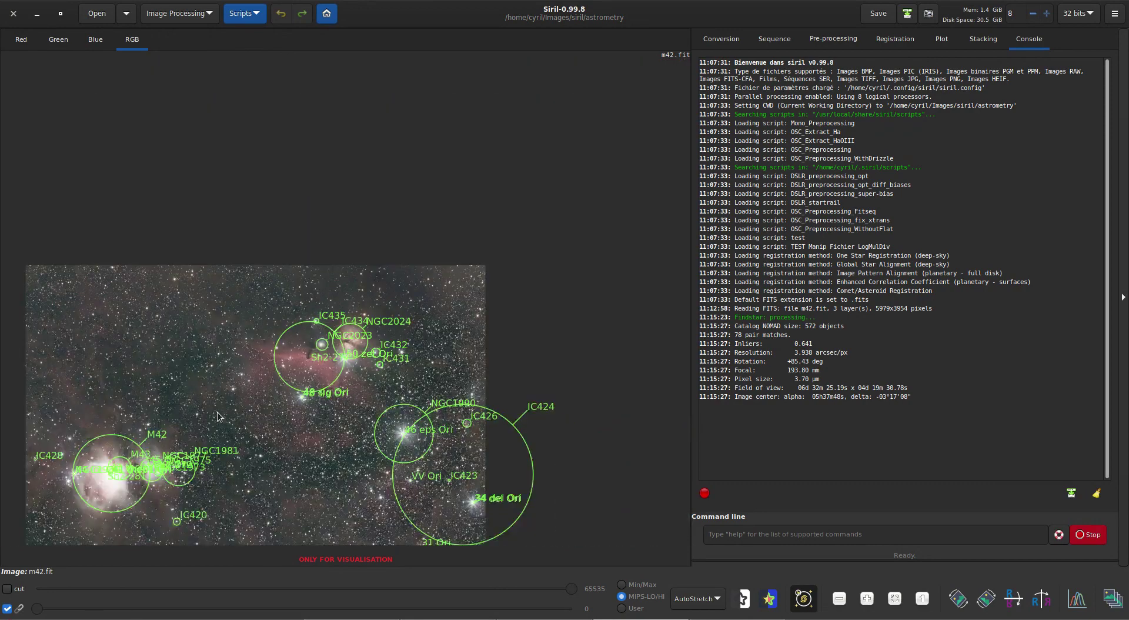
pyautogui.scroll(-2, 353, 344)
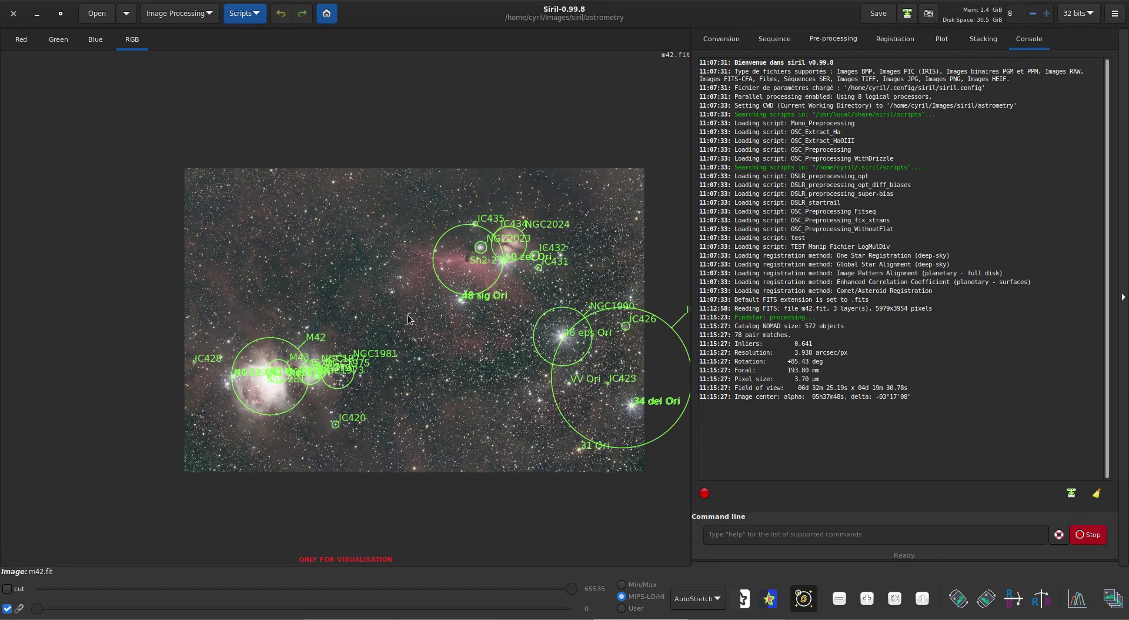
pyautogui.scroll(2, 408, 315)
pyautogui.scroll(-2, 421, 232)
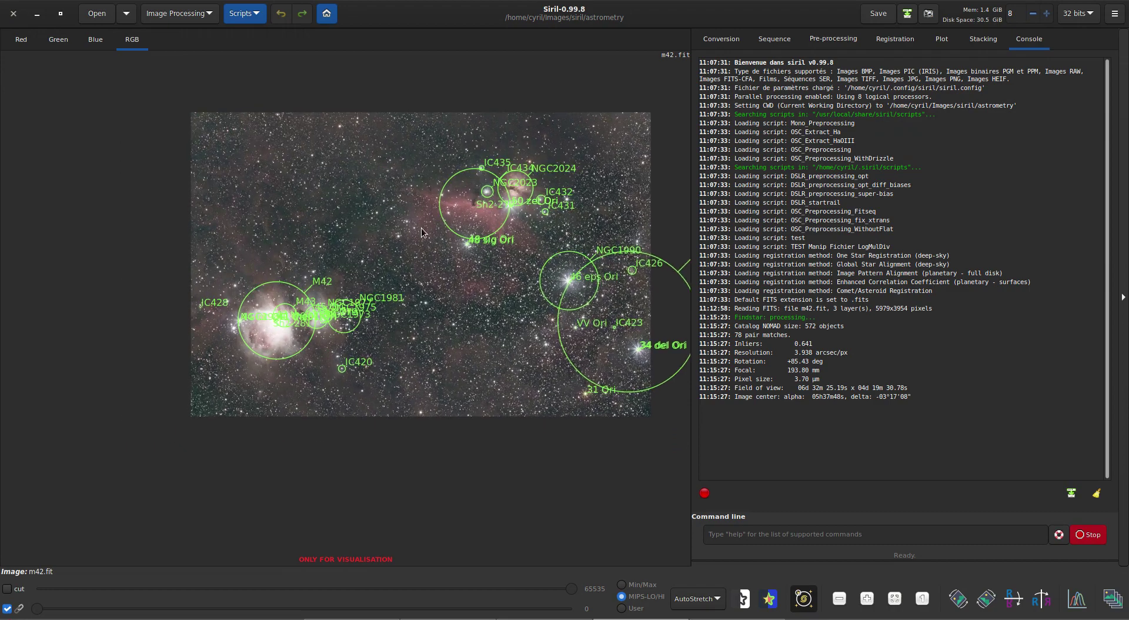
pyautogui.moveTo(421, 231); pyautogui.dragTo(383, 256)
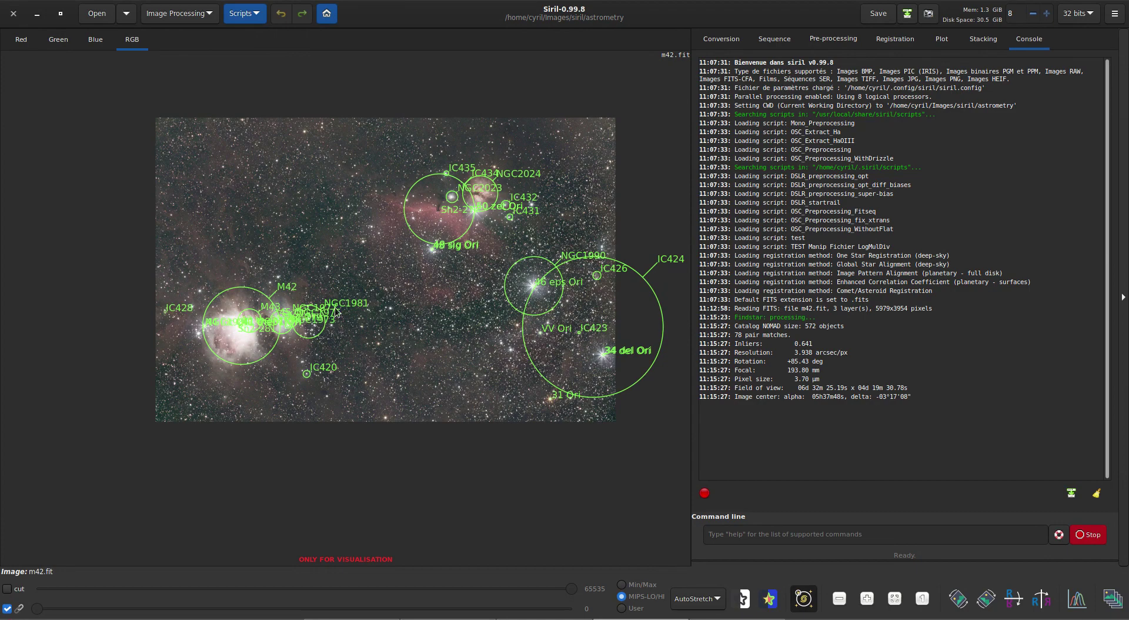
pyautogui.scroll(1, 367, 303)
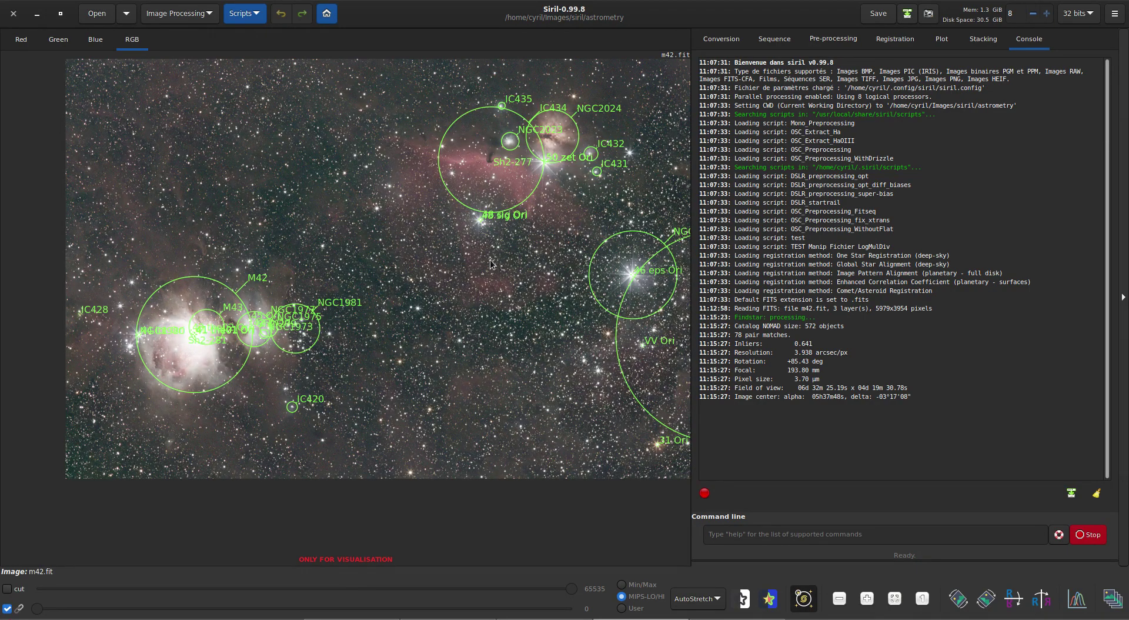
# Save a snapshot of the whole annotated image and view the resulting PNG from the working directory before returning to Siril.
pyautogui.click(895, 598)
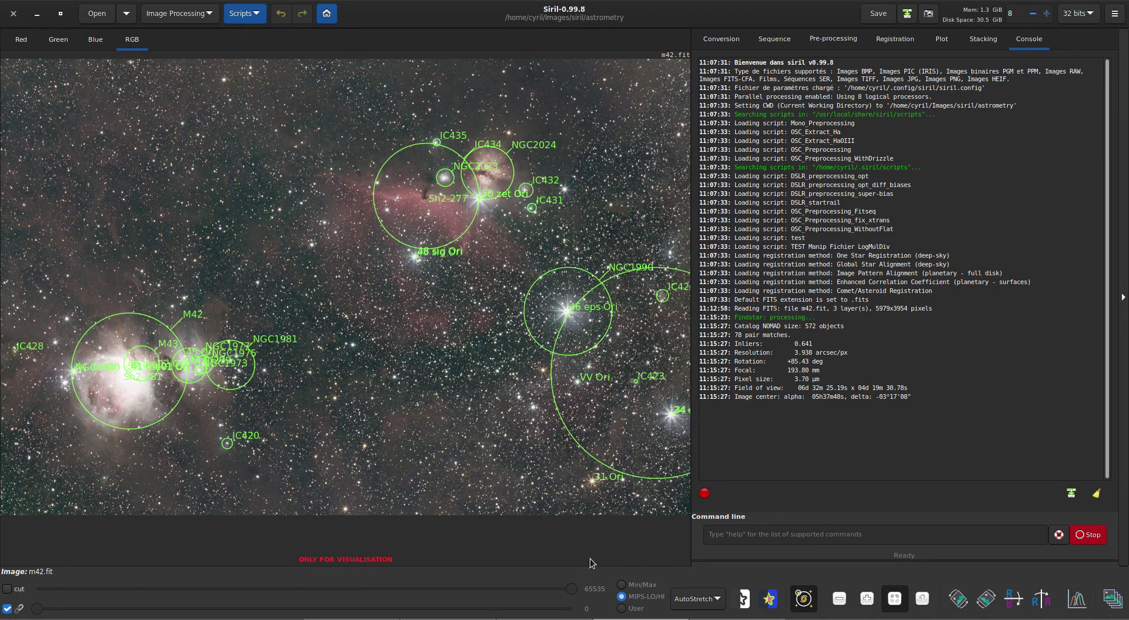
pyautogui.click(931, 17)
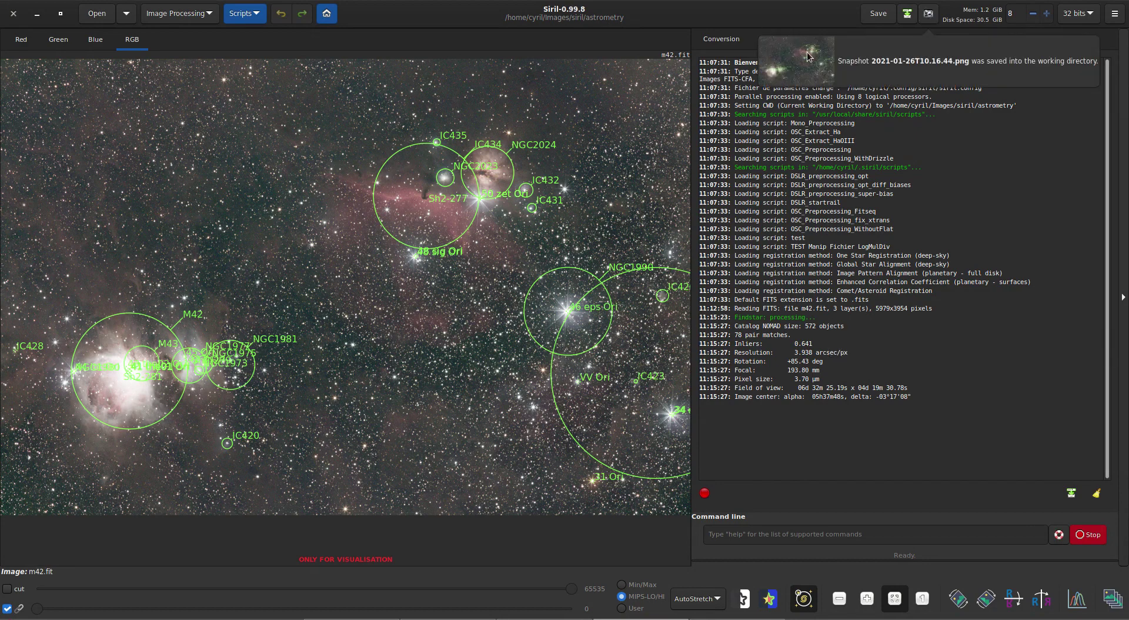
pyautogui.click(805, 65)
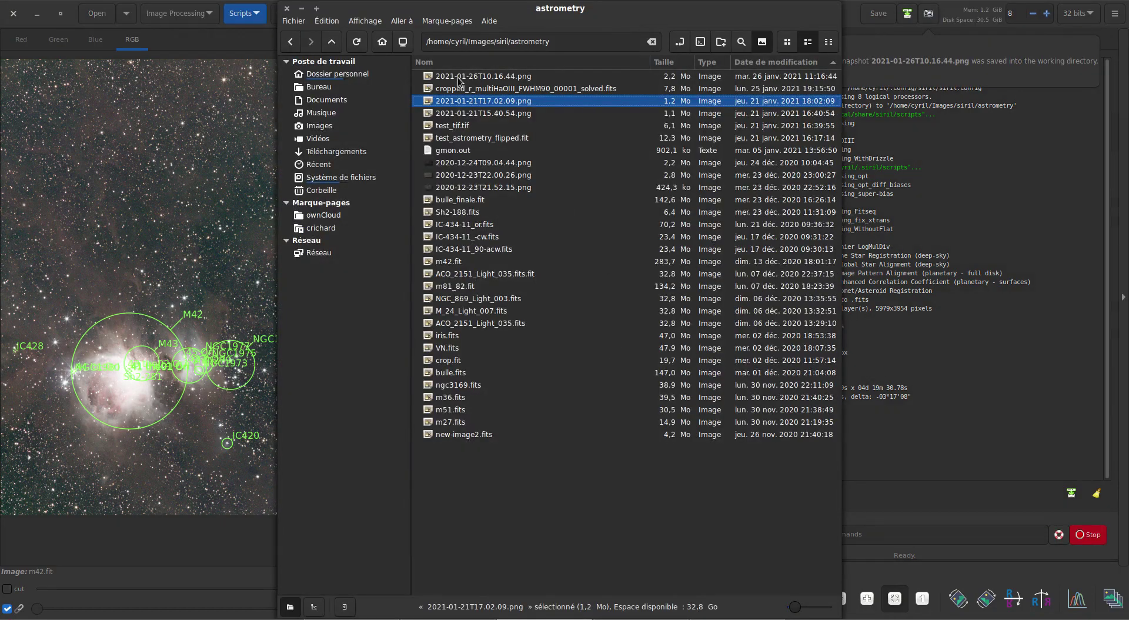
pyautogui.doubleClick(458, 76)
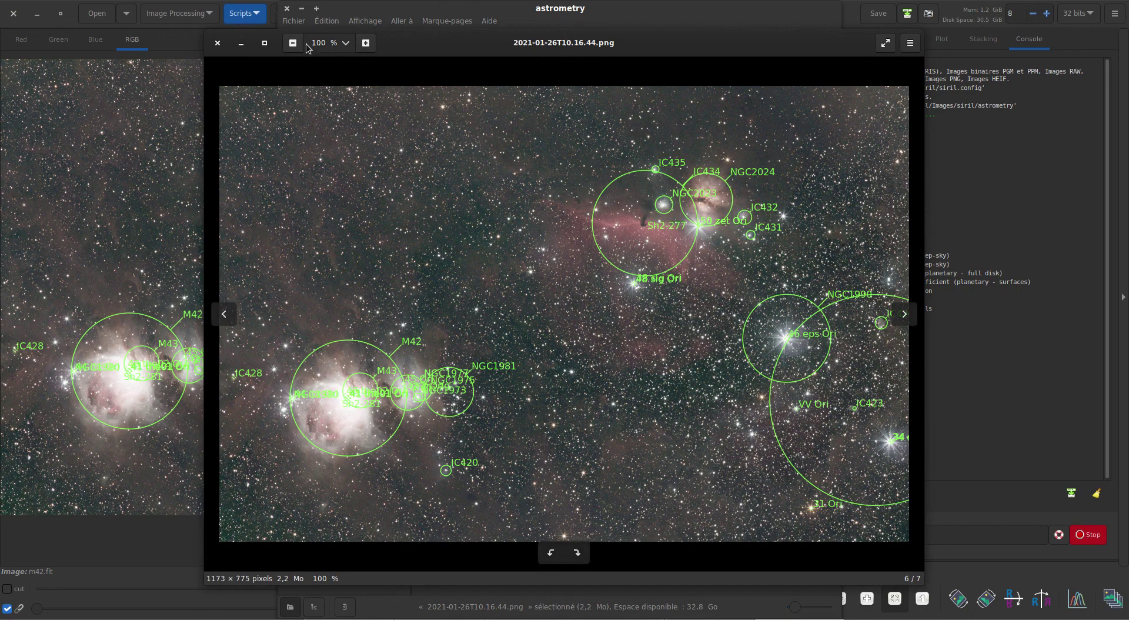
pyautogui.click(218, 42)
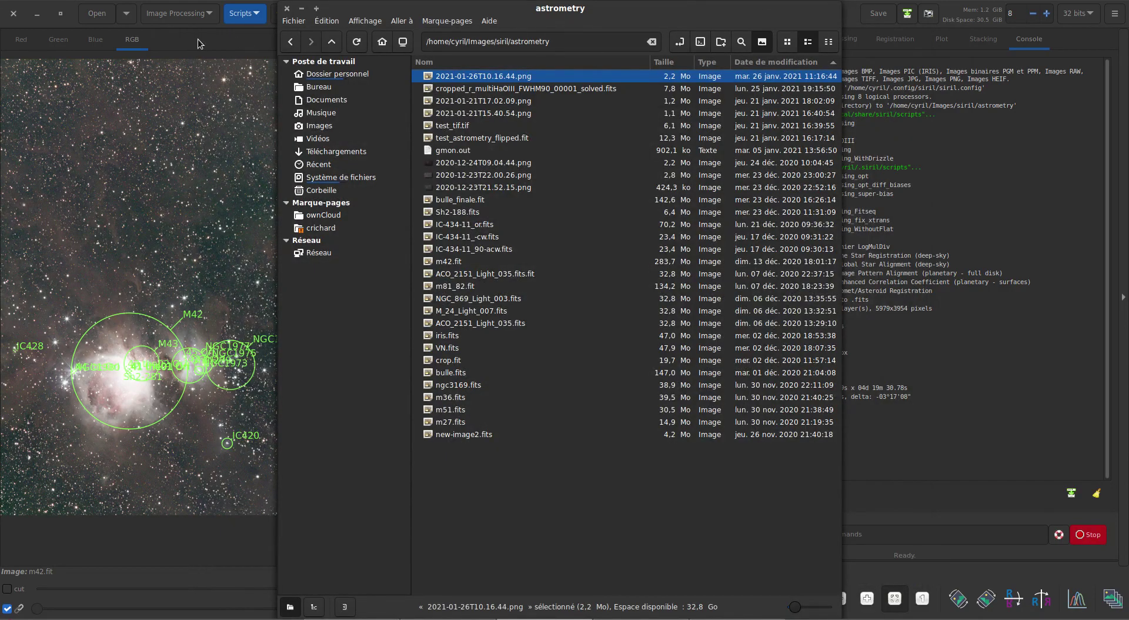
pyautogui.click(197, 39)
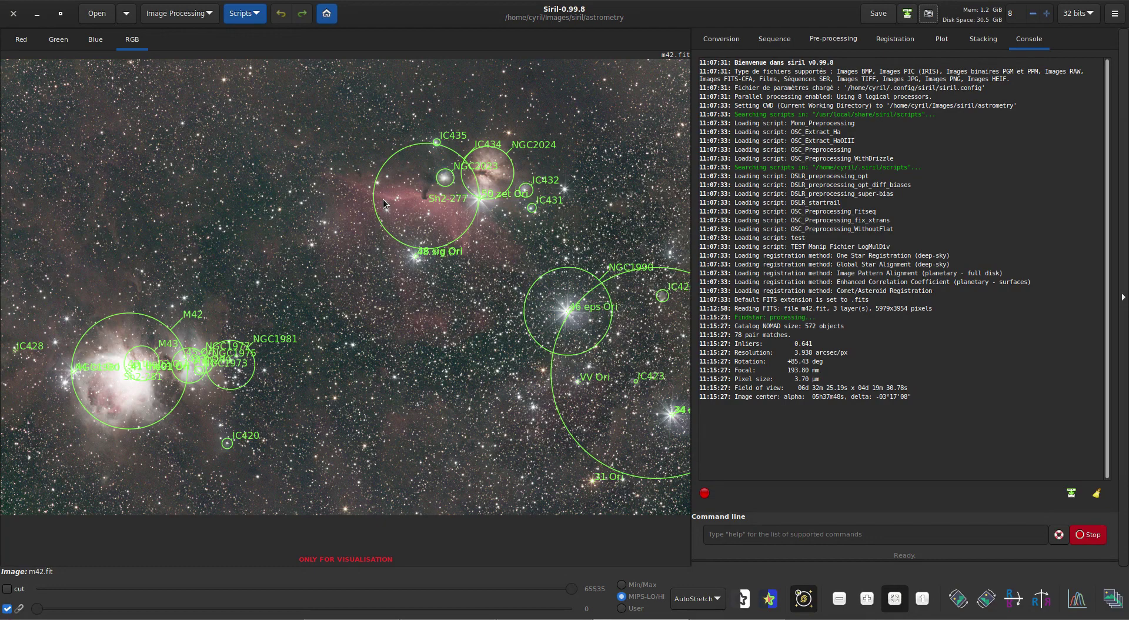
# Open the recent image cropped_r_multiHaOIII_FWHM90_00001_solved.fits and show its object names around the nebula.
pyautogui.click(126, 15)
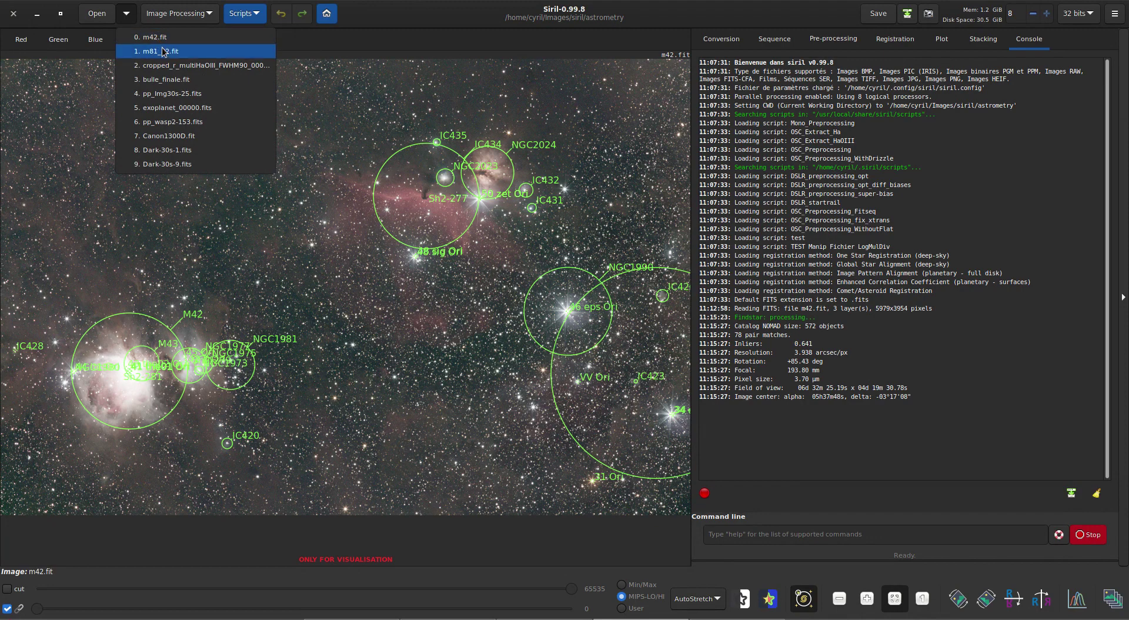
pyautogui.click(165, 66)
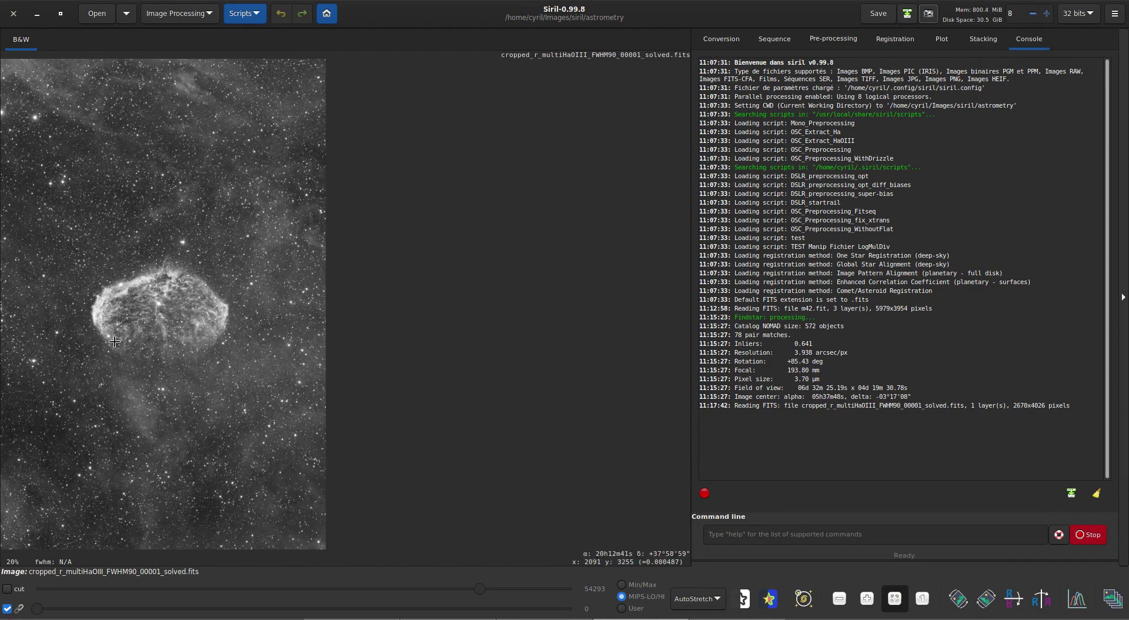
pyautogui.click(805, 598)
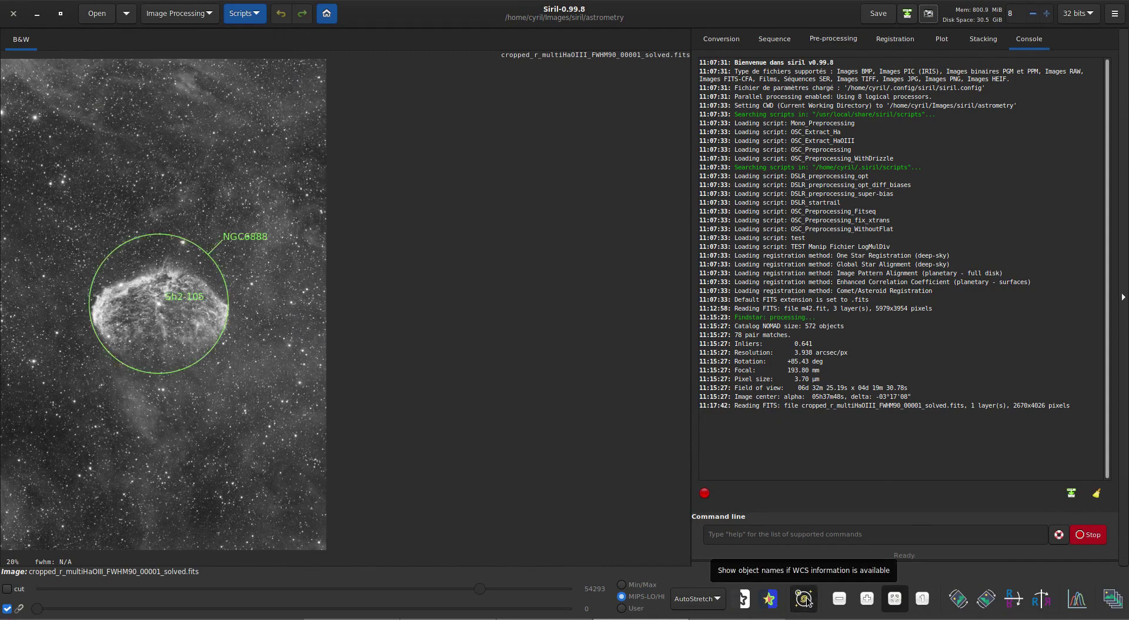
pyautogui.scroll(2, 140, 318)
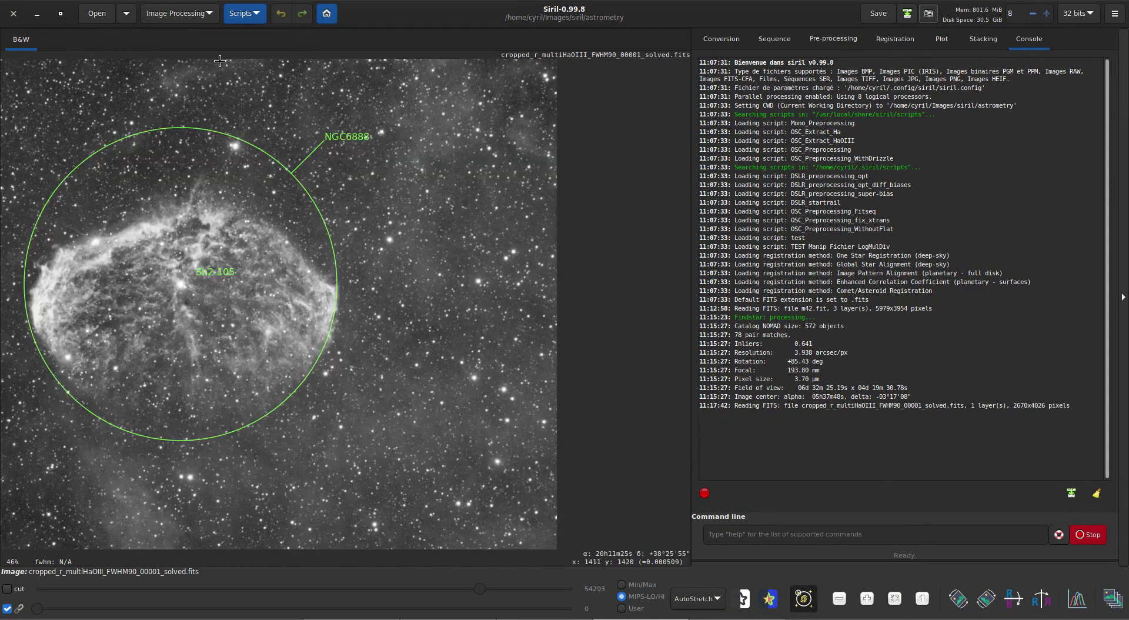
pyautogui.scroll(-1, 202, 284)
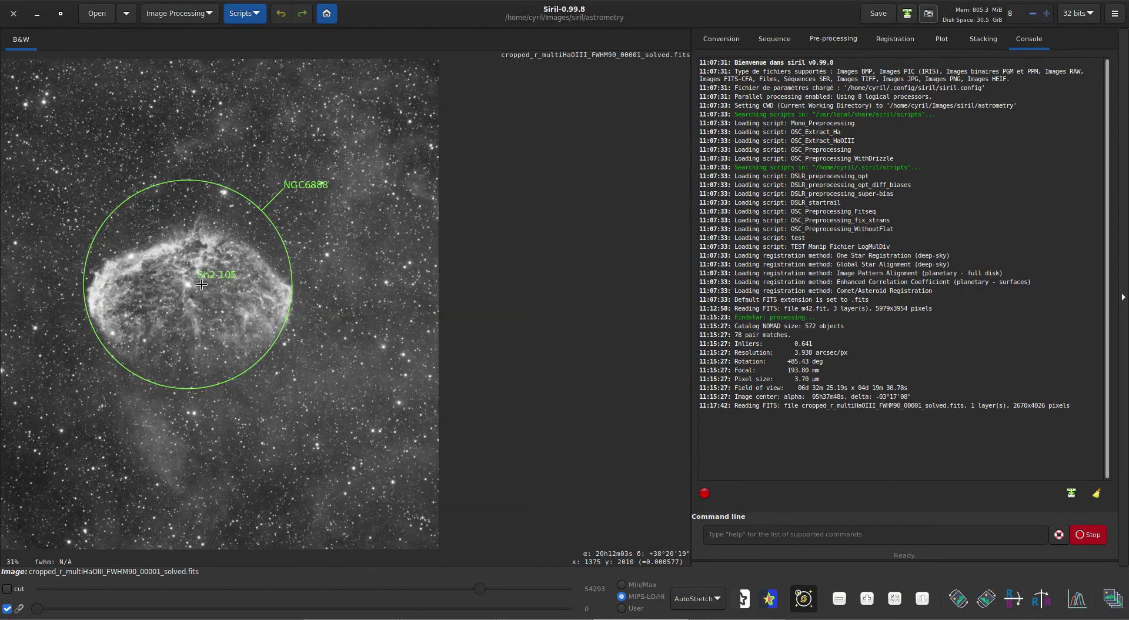
# Open the recent image m81_82.fit in its RGB view and show the object names, checking the labels around M81 and 32 UMa.
pyautogui.click(126, 14)
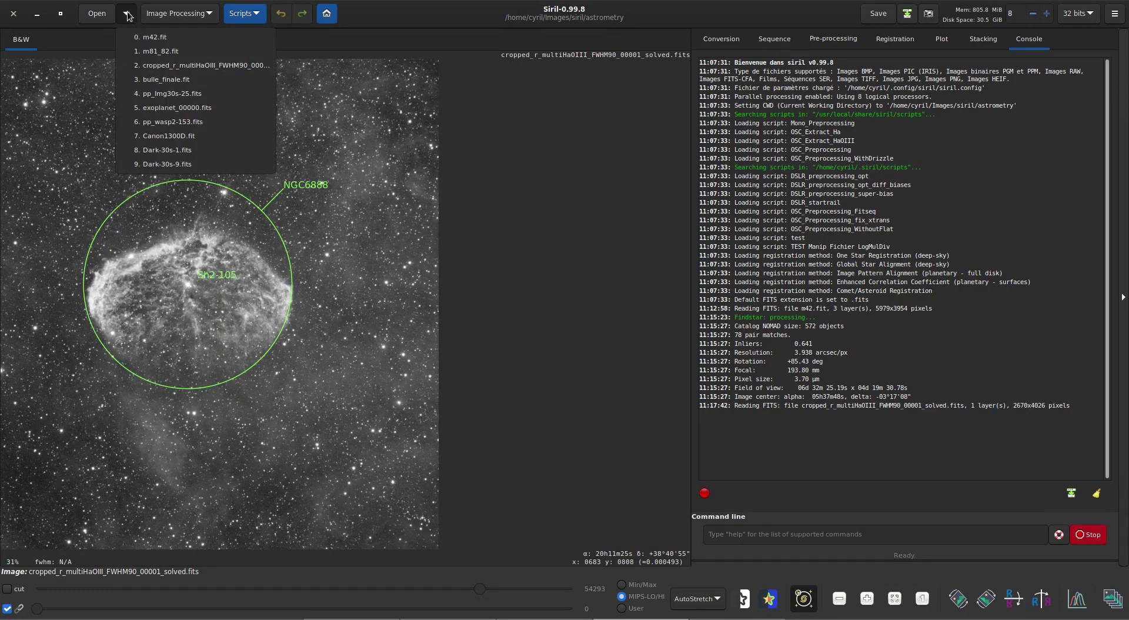
pyautogui.click(171, 57)
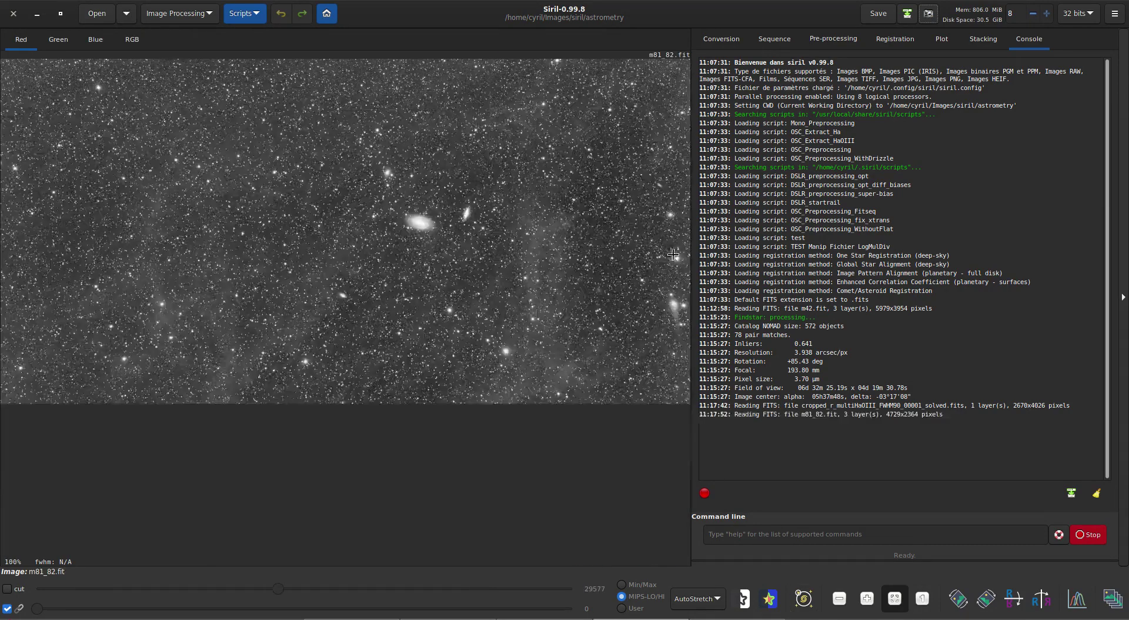
pyautogui.click(131, 41)
pyautogui.click(804, 599)
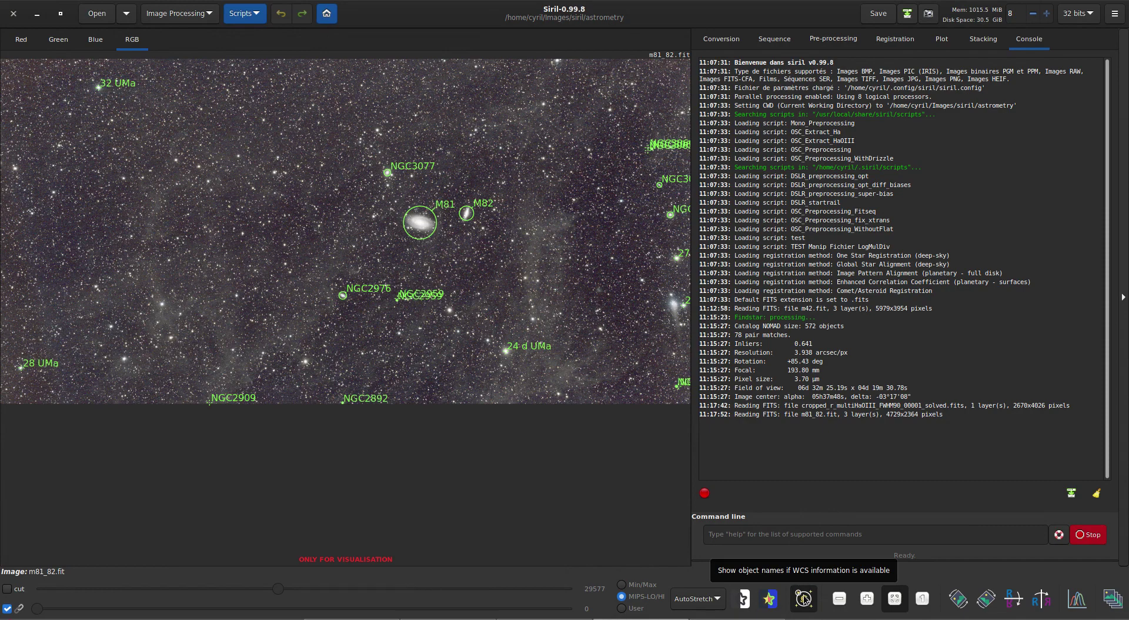
pyautogui.scroll(1, 481, 231)
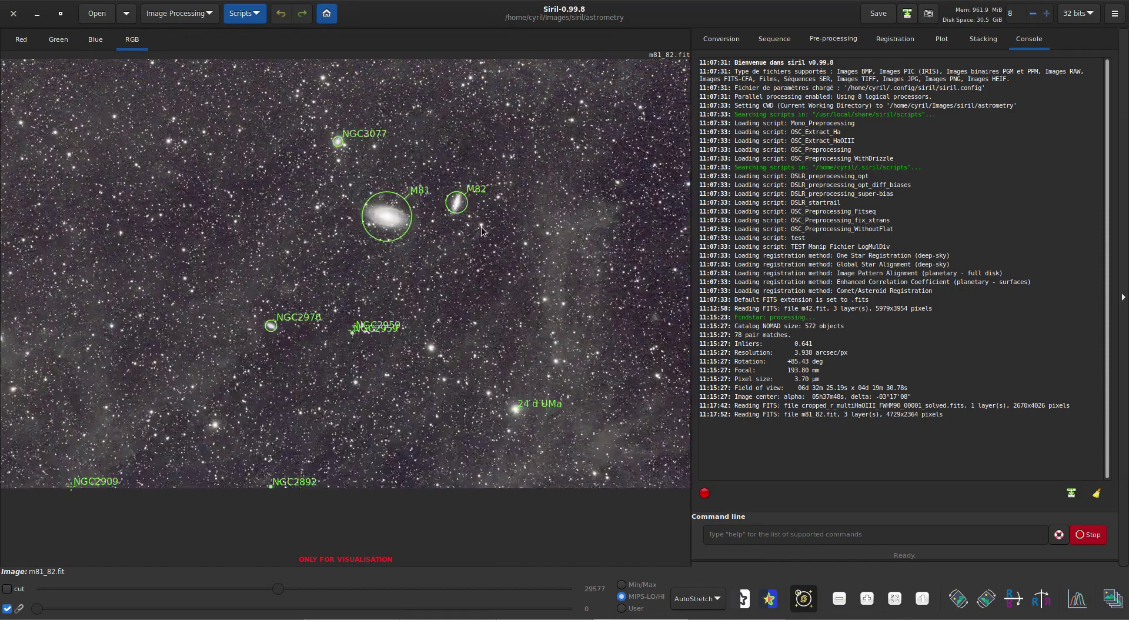
pyautogui.scroll(-1, 481, 230)
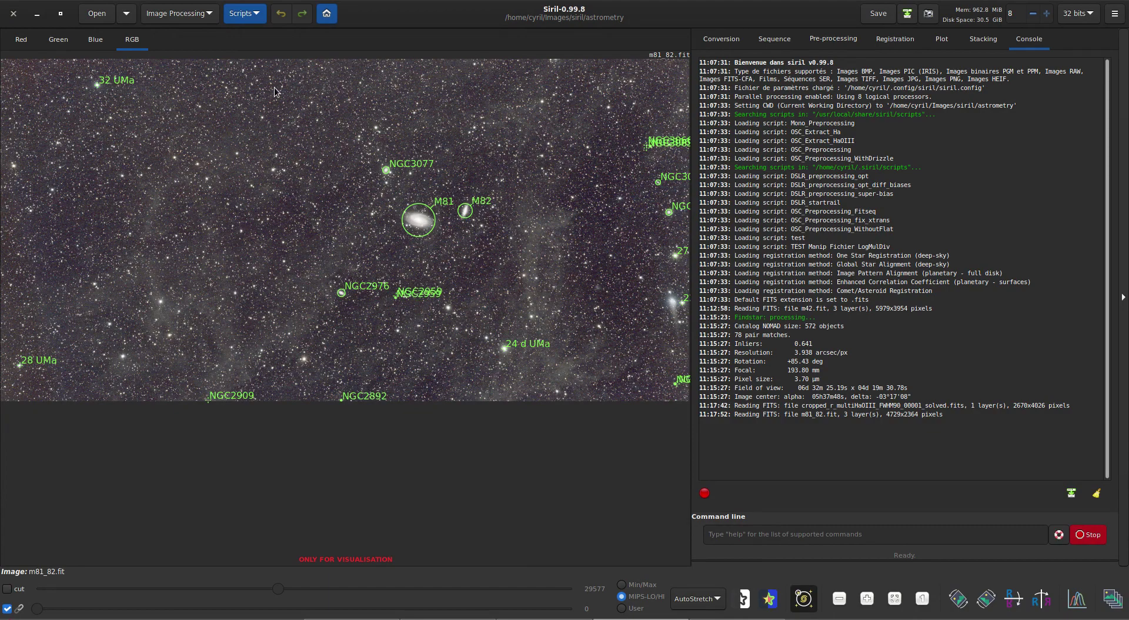
pyautogui.scroll(3, 94, 74)
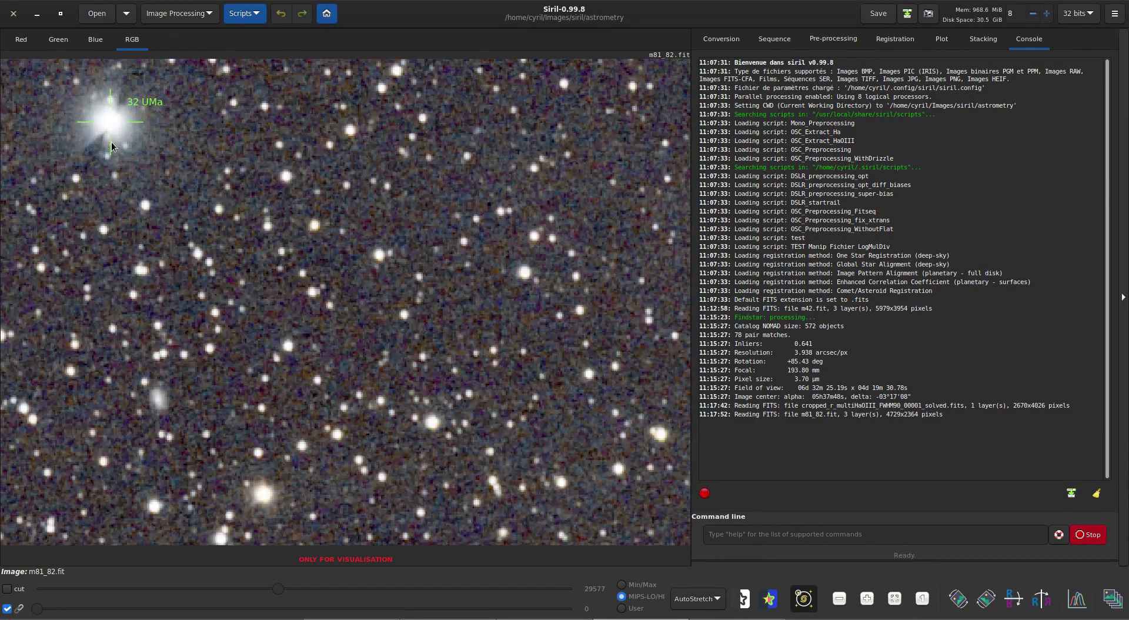
pyautogui.scroll(-3, 110, 118)
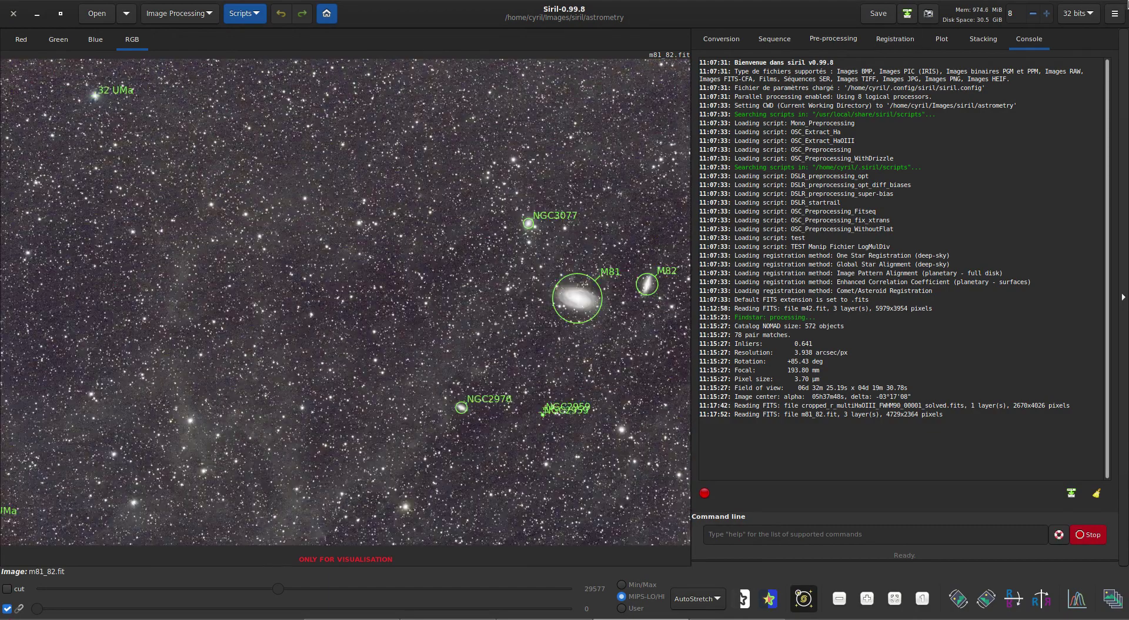
# Disable the Star Catalogue annotations in the Astrometry preferences and refresh the object names on the image.
pyautogui.click(1116, 13)
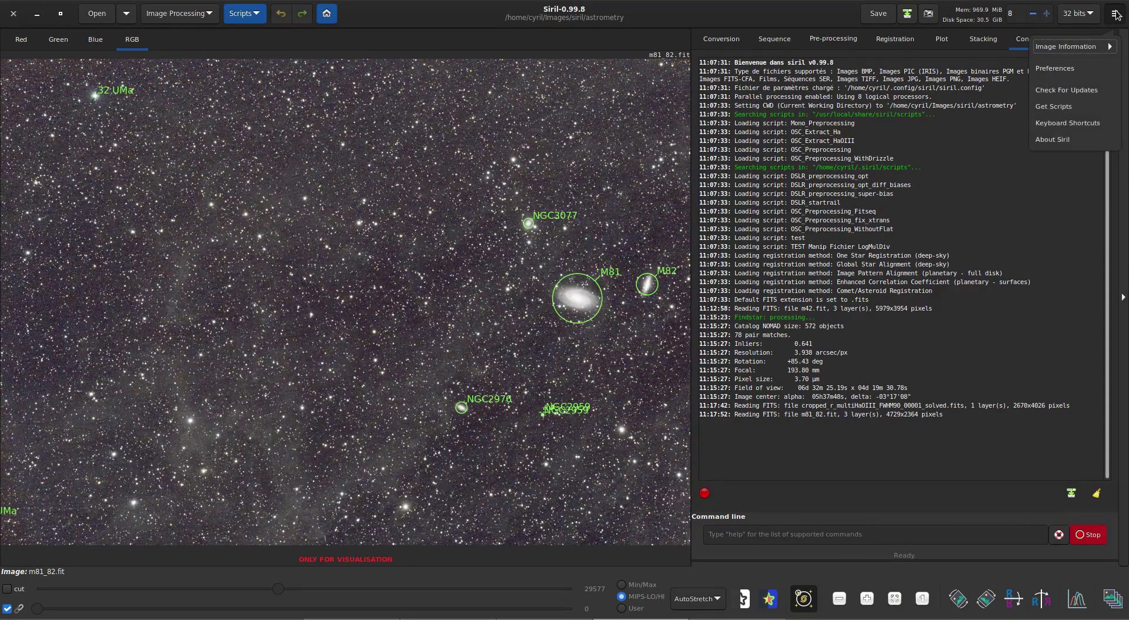
pyautogui.click(1072, 70)
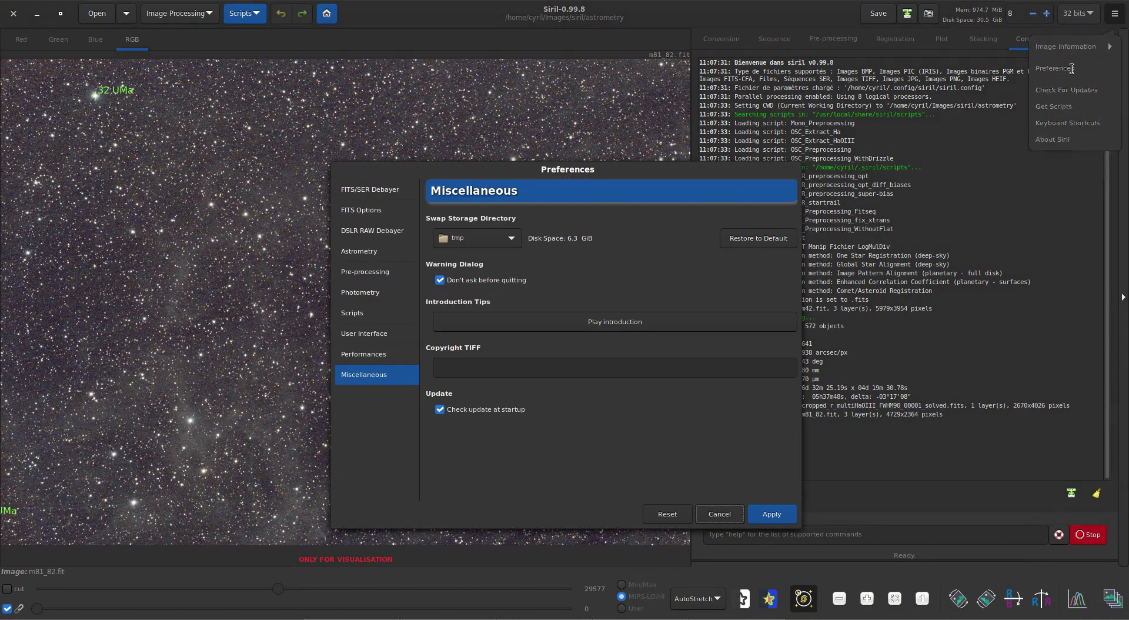
pyautogui.click(362, 252)
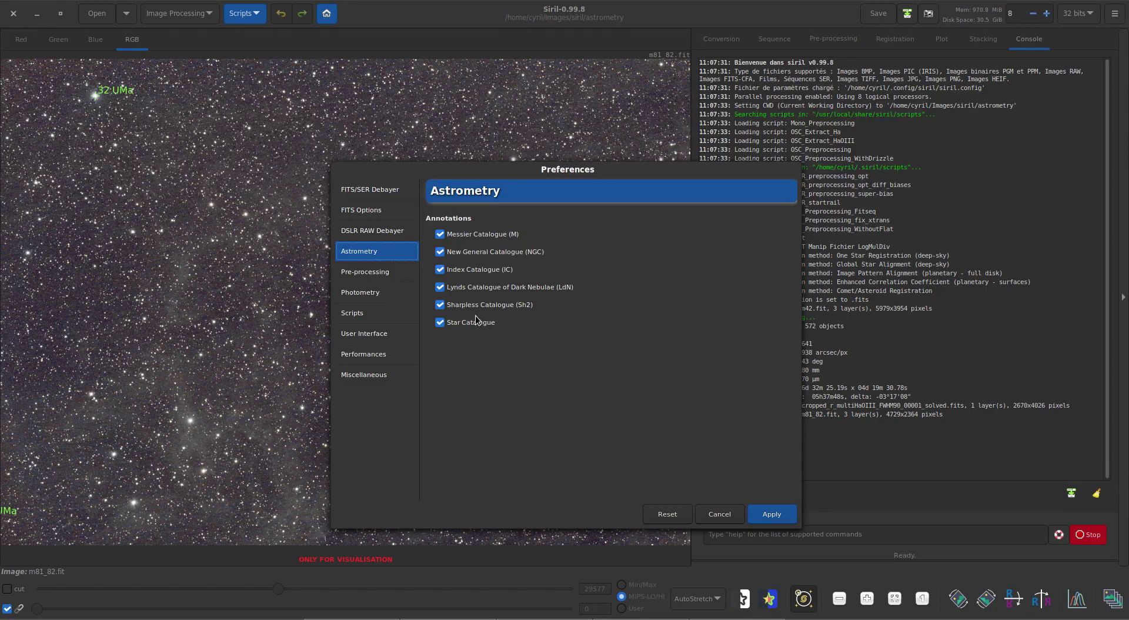
pyautogui.click(441, 324)
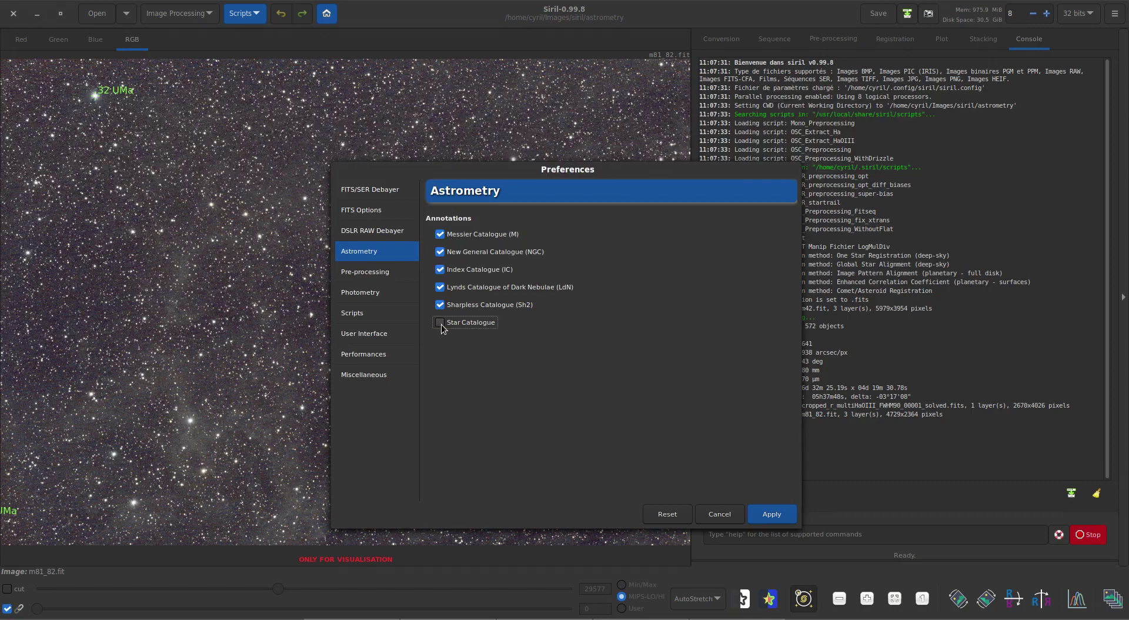
pyautogui.click(773, 515)
pyautogui.click(809, 602)
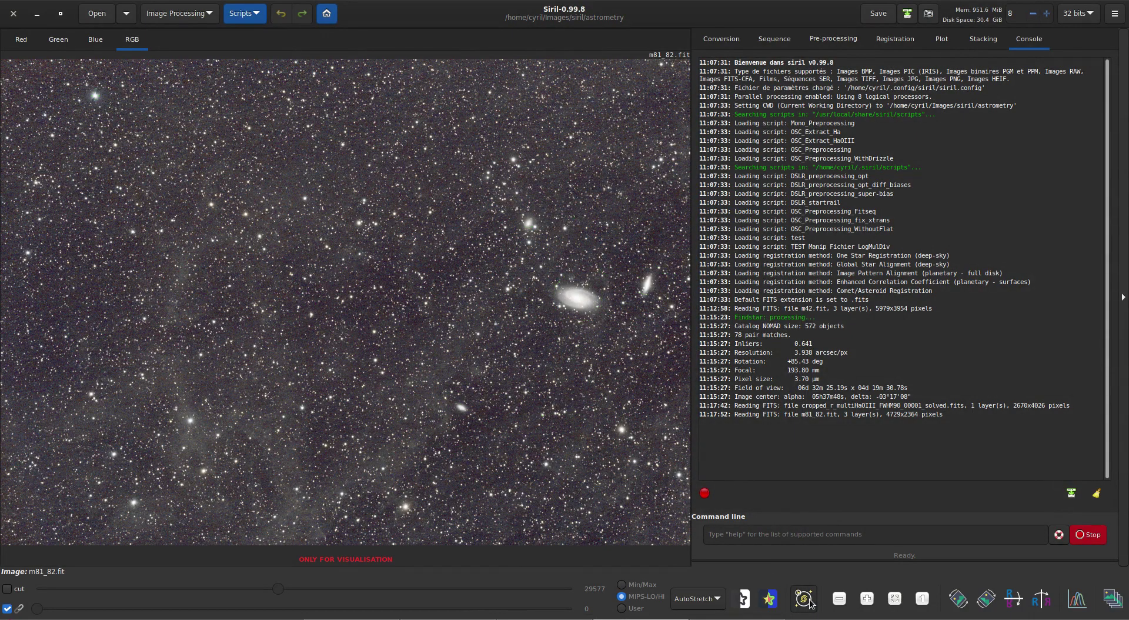
pyautogui.click(810, 602)
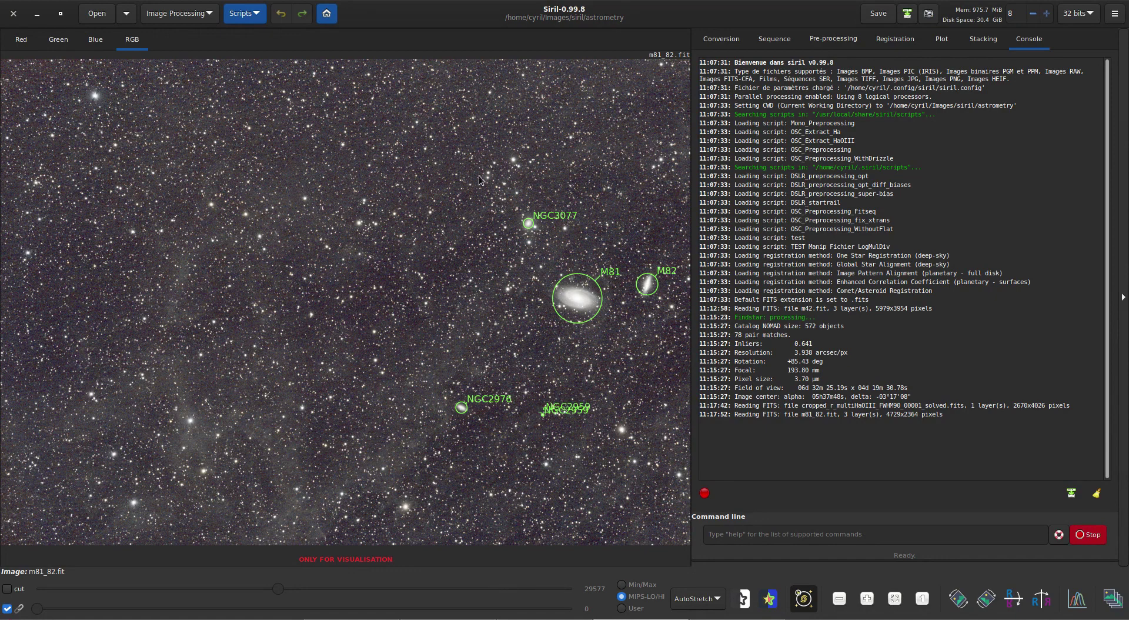
# Re-enable the Star Catalogue annotations in the Astrometry preferences and examine the labels around NGC3066, NGC3065 and NGC3063.
pyautogui.hotkey('ctrl', 'p')
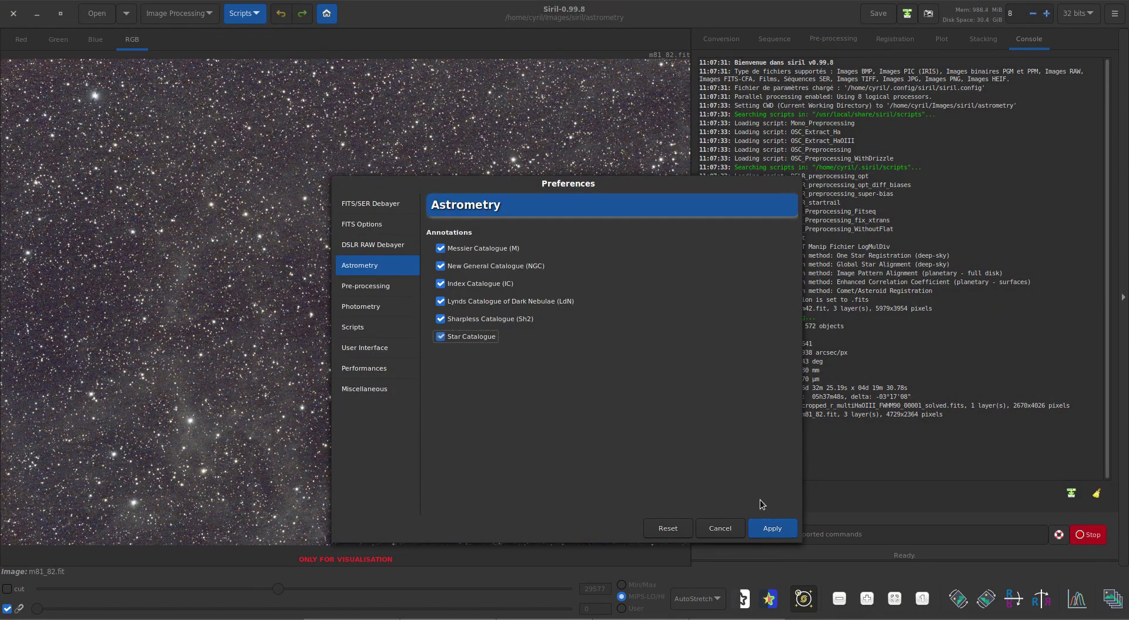
pyautogui.click(772, 527)
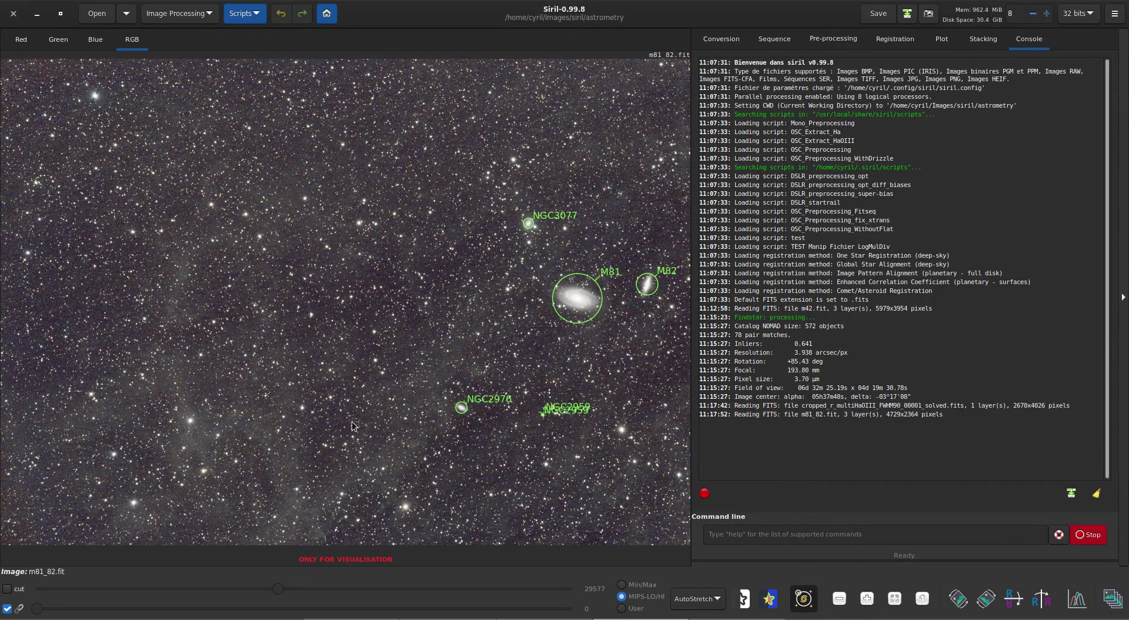
pyautogui.scroll(-2, 249, 274)
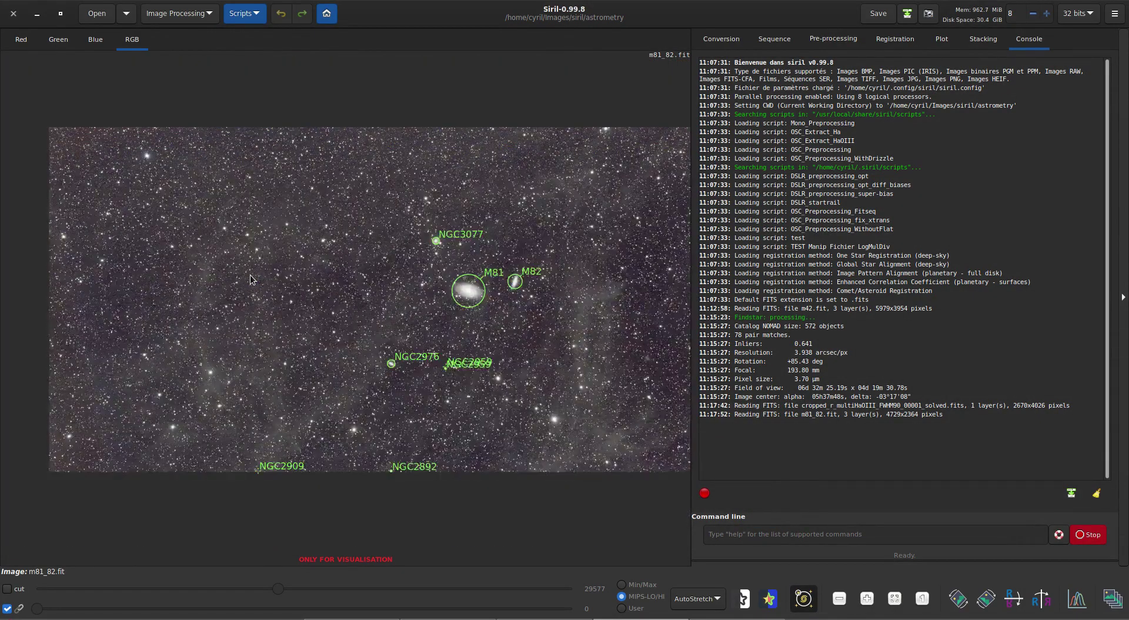
pyautogui.scroll(-1, 492, 309)
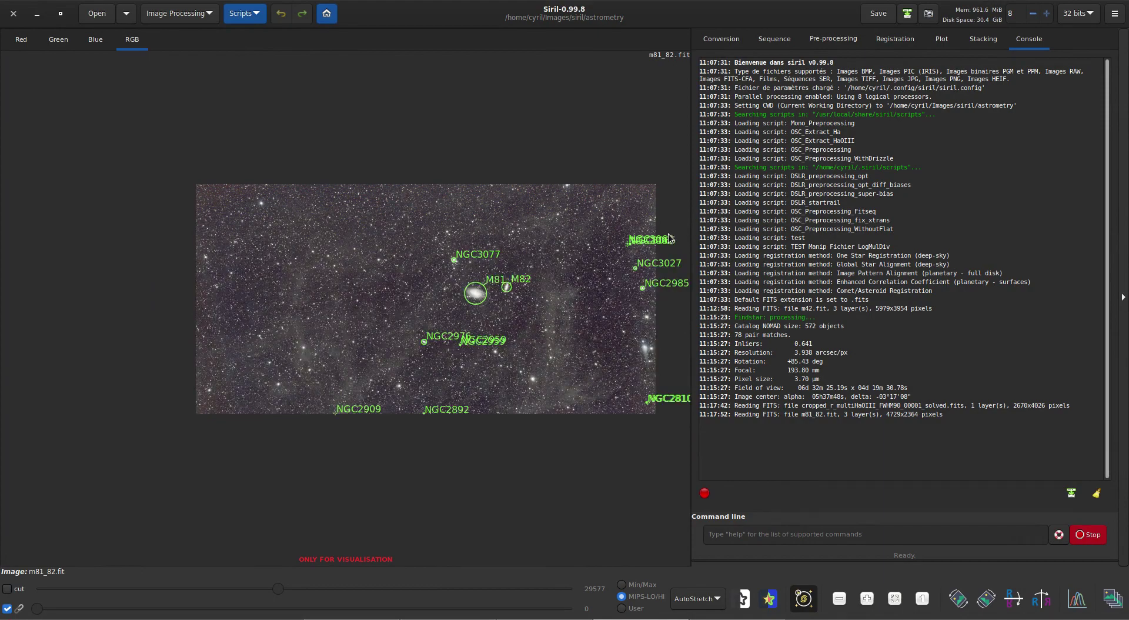
pyautogui.scroll(2, 668, 234)
pyautogui.scroll(4, 556, 255)
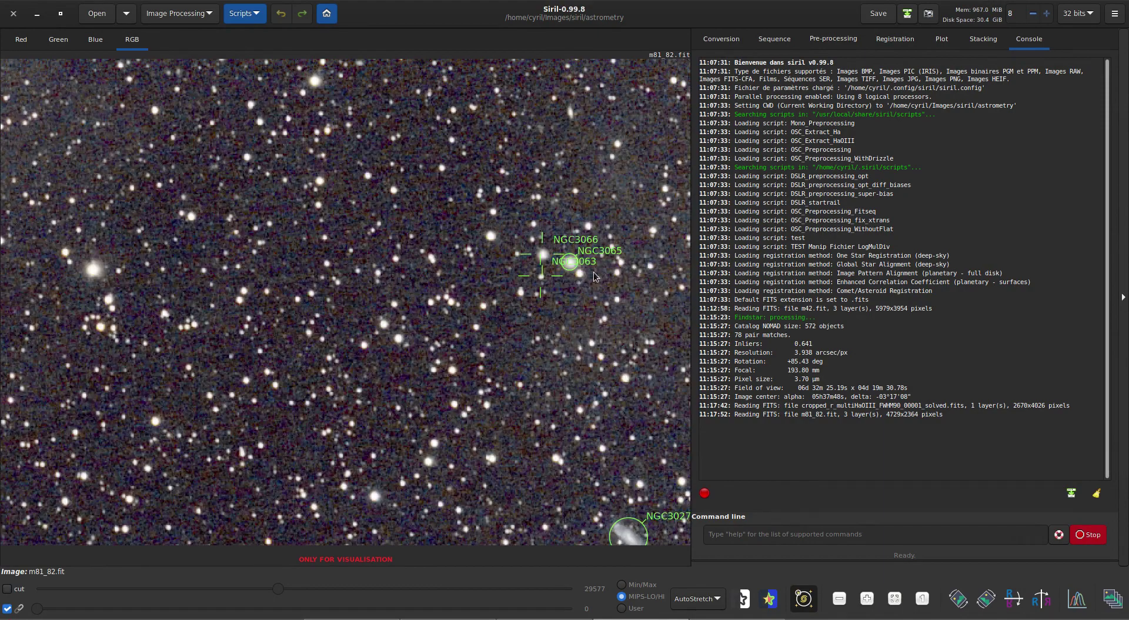
pyautogui.scroll(2, 579, 281)
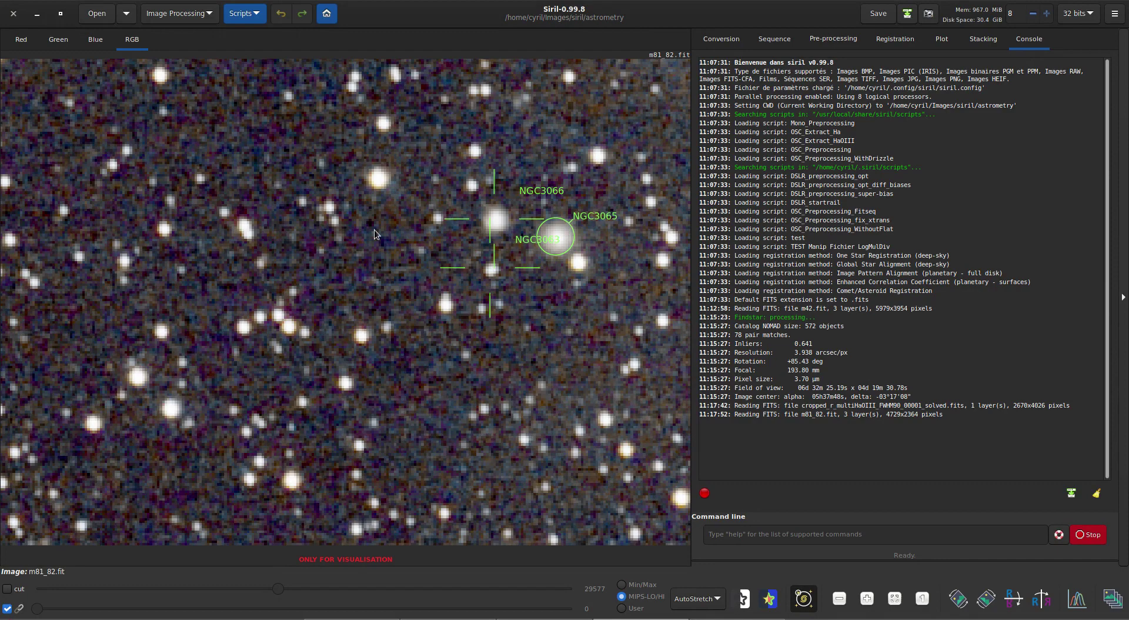
pyautogui.scroll(-6, 448, 271)
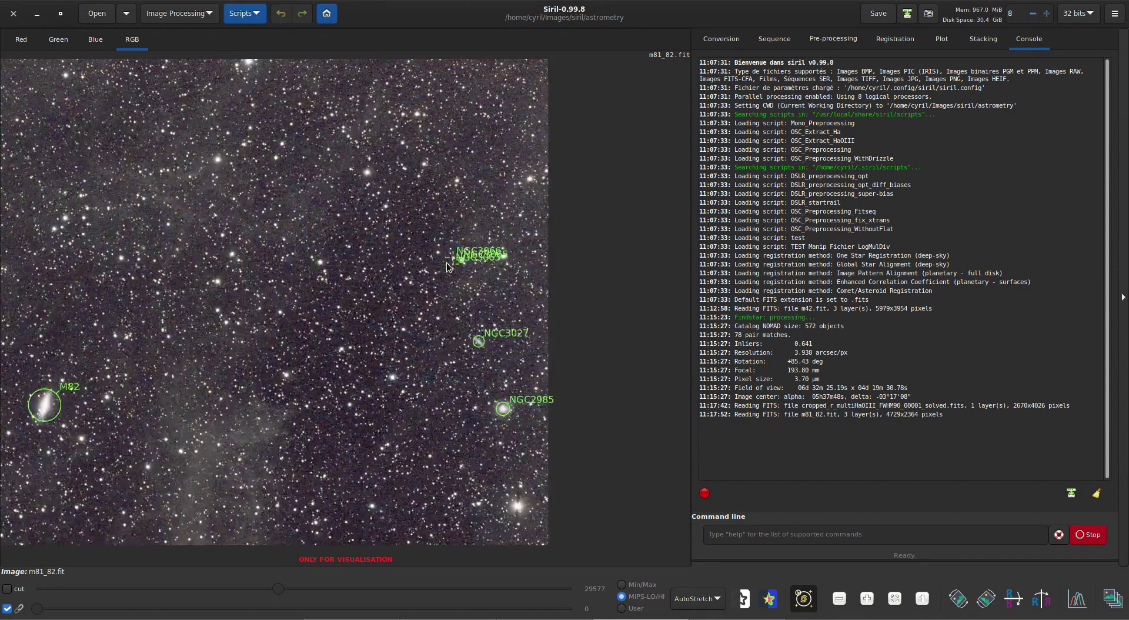
# Refresh the object names on m81_82.fit and check the star labels across the field around M81 and M82.
pyautogui.click(808, 601)
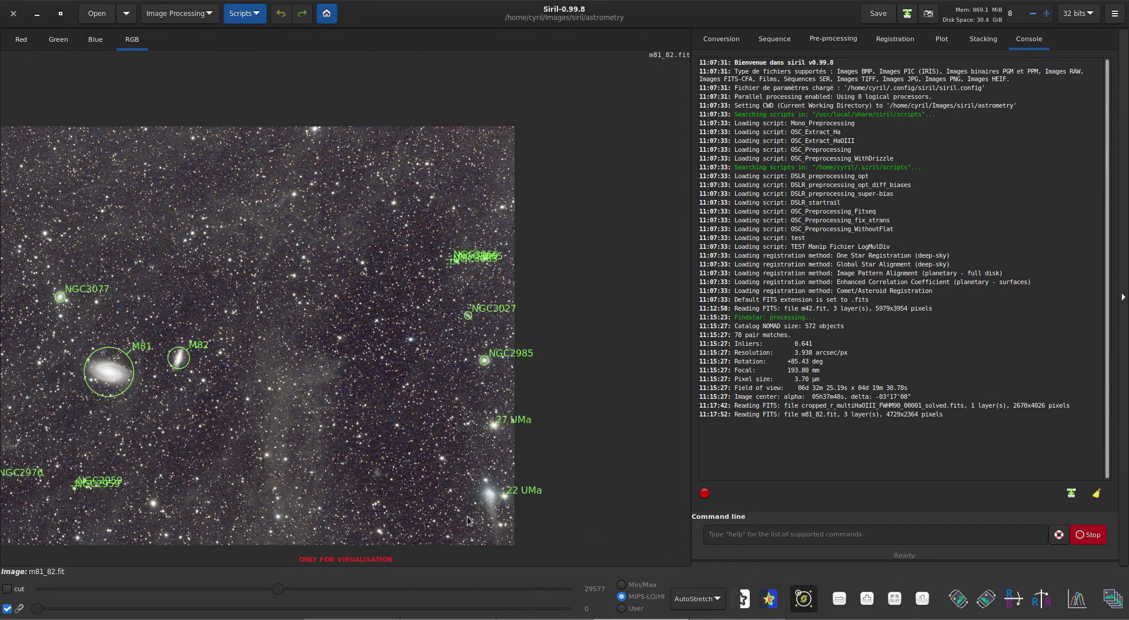
pyautogui.scroll(-1, 135, 284)
pyautogui.moveTo(134, 311); pyautogui.dragTo(463, 275)
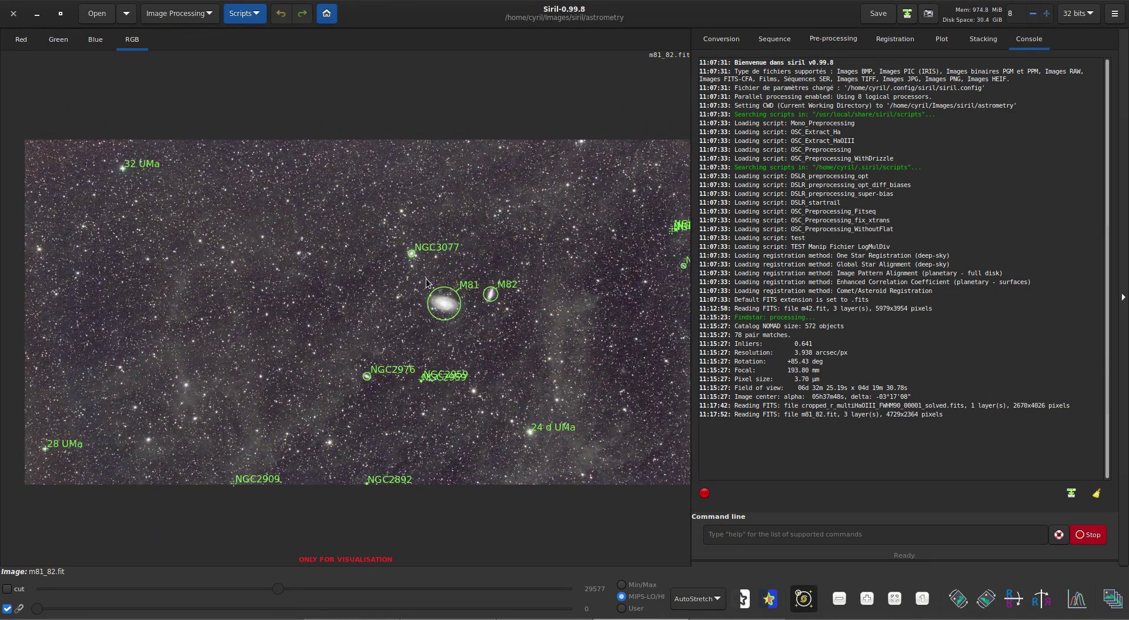
pyautogui.click(127, 13)
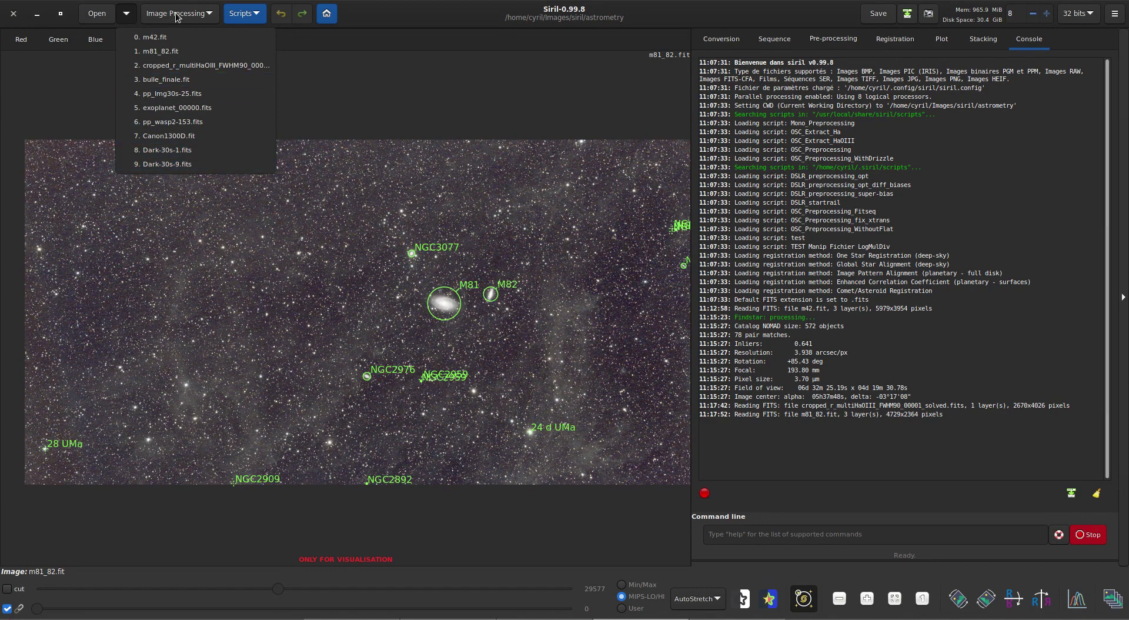
pyautogui.press('Escape')
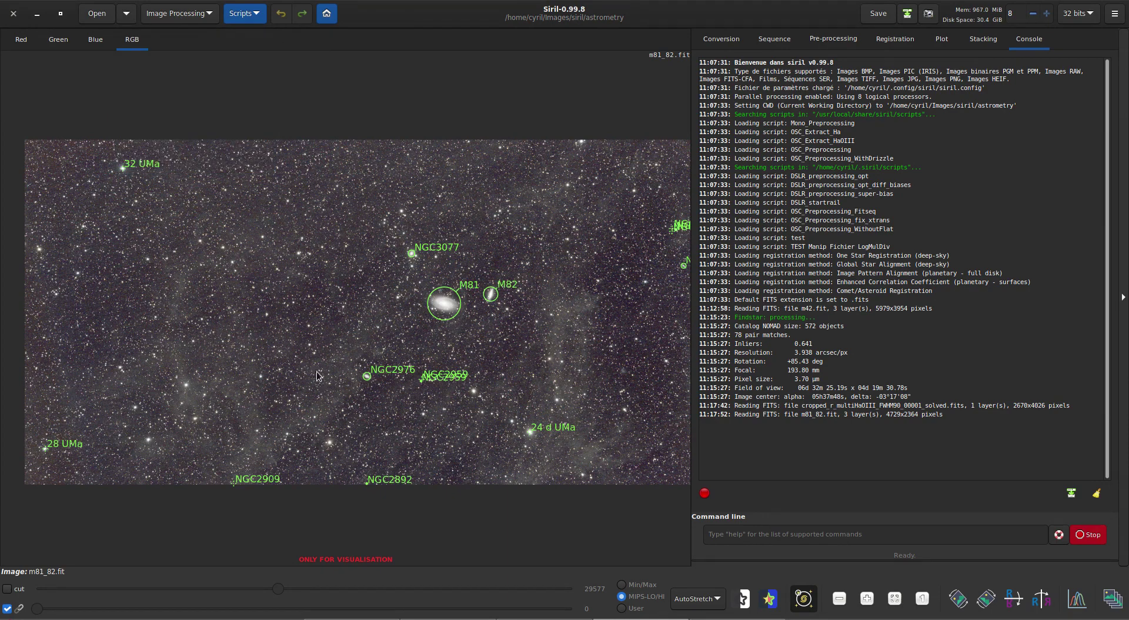
# In the Green channel of m81_82.fit, select an area of about 68 × 65 px around a bright unlabelled star and compute its PSF.
pyautogui.click(58, 43)
pyautogui.scroll(4, 186, 404)
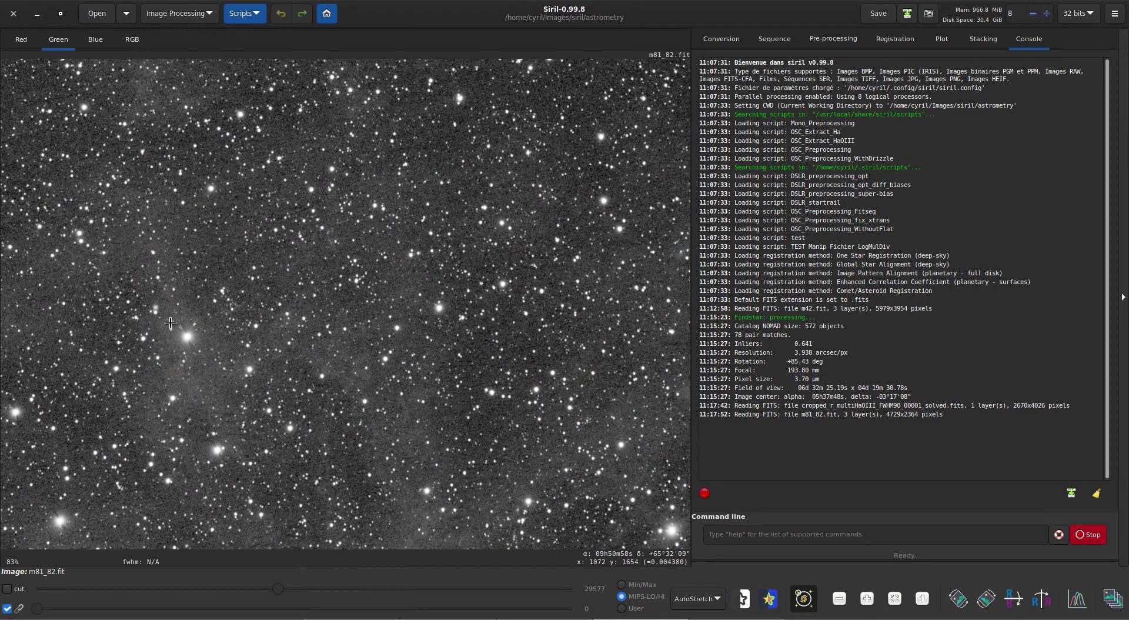
pyautogui.moveTo(169, 323); pyautogui.dragTo(204, 355)
pyautogui.rightClick(333, 251)
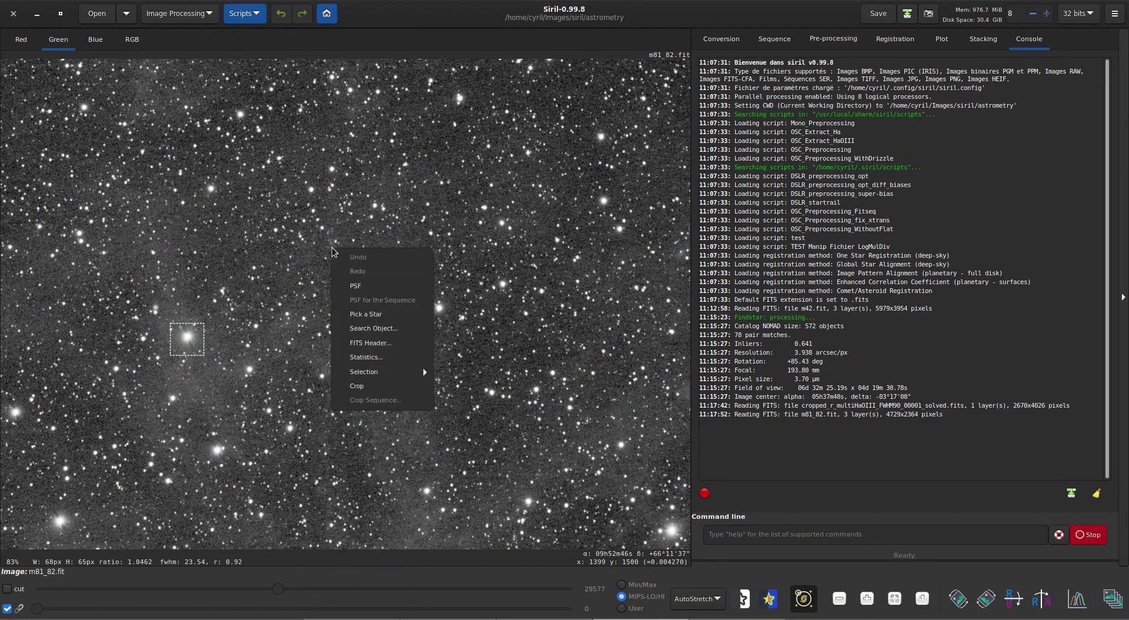
pyautogui.click(364, 286)
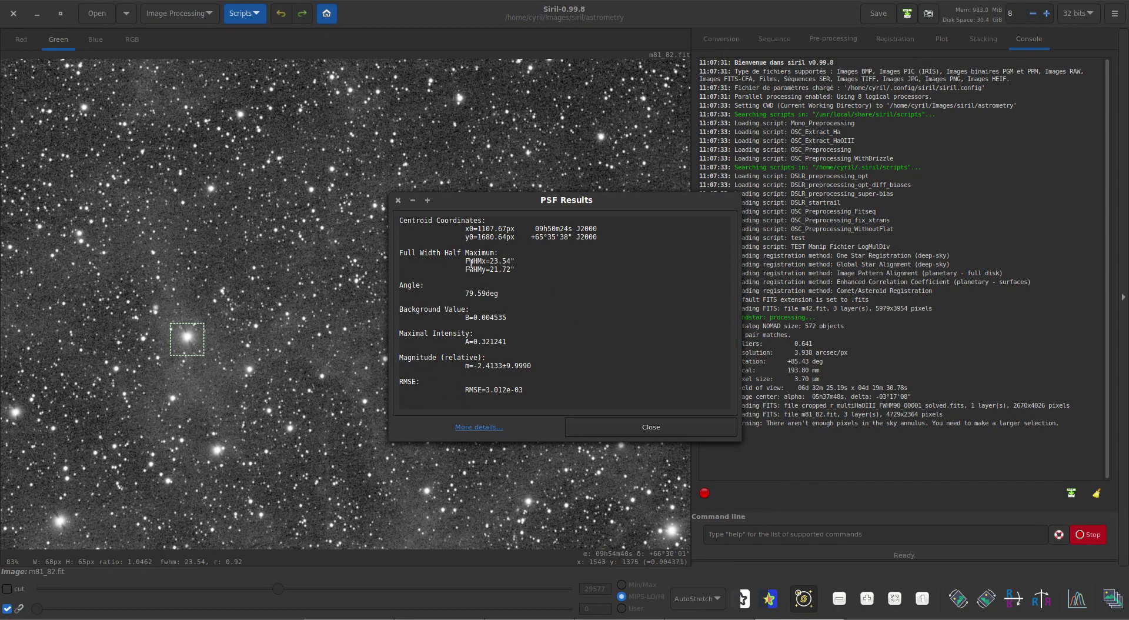
# Open the online SIMBAD details for the measured star and copy its name, HD 84812.
pyautogui.moveTo(631, 241); pyautogui.dragTo(530, 228)
pyautogui.click(620, 274)
pyautogui.click(479, 428)
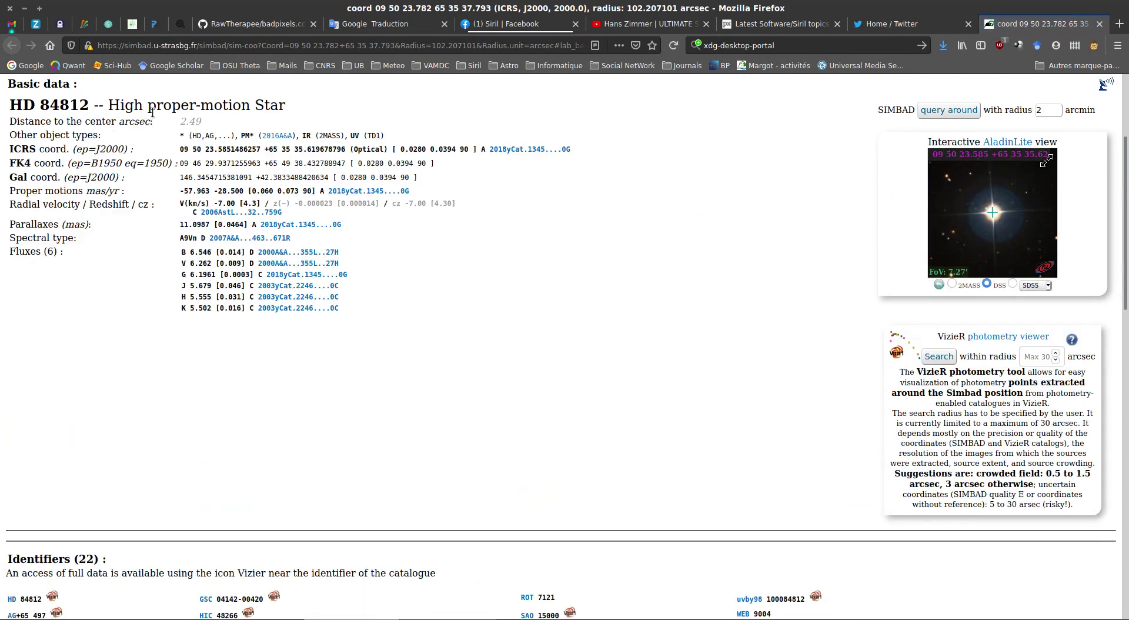
pyautogui.moveTo(8, 108); pyautogui.dragTo(87, 101)
pyautogui.hotkey('ctrl', 'c')
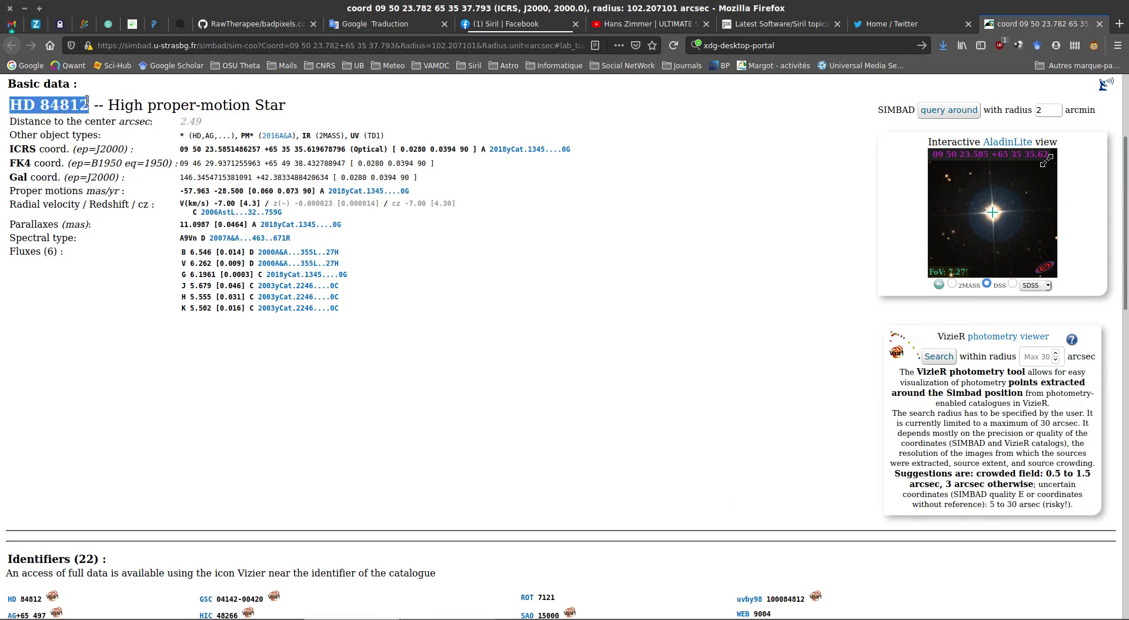
# Return to Siril, close the PSF results and clear the selection around the star.
pyautogui.hotkey('ctrl', 'alt', 'Left')
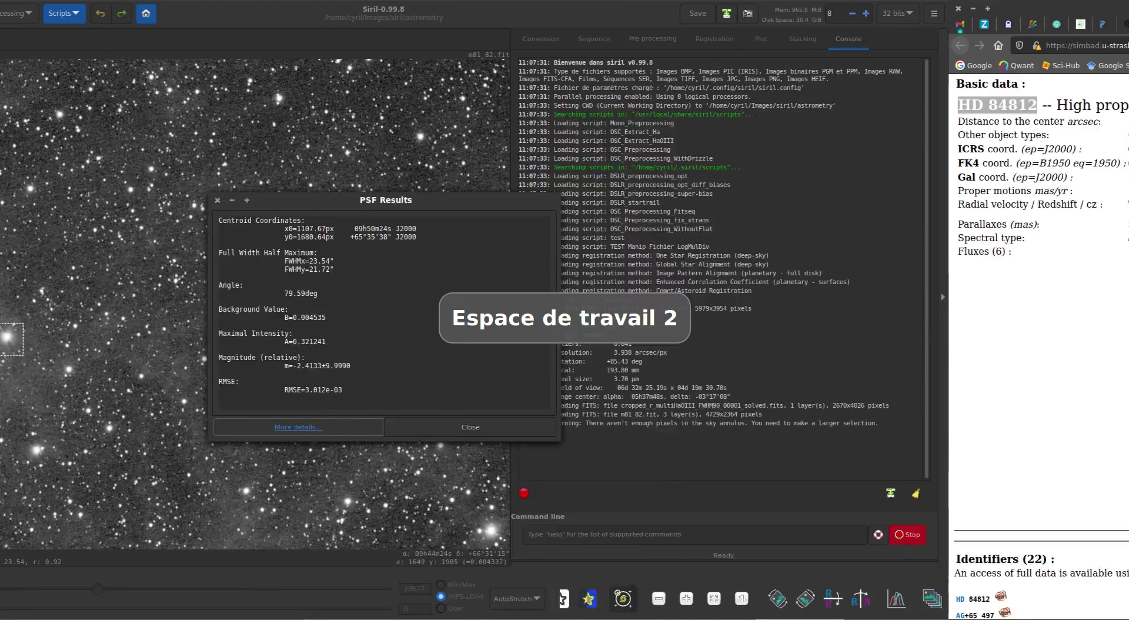
pyautogui.click(645, 433)
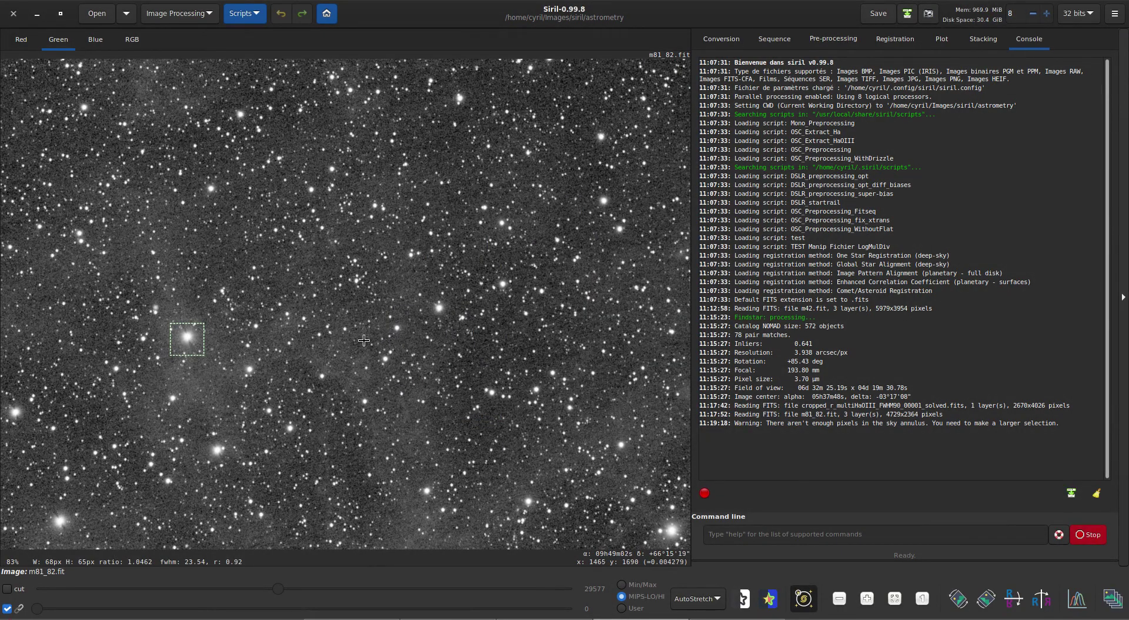
pyautogui.click(290, 337)
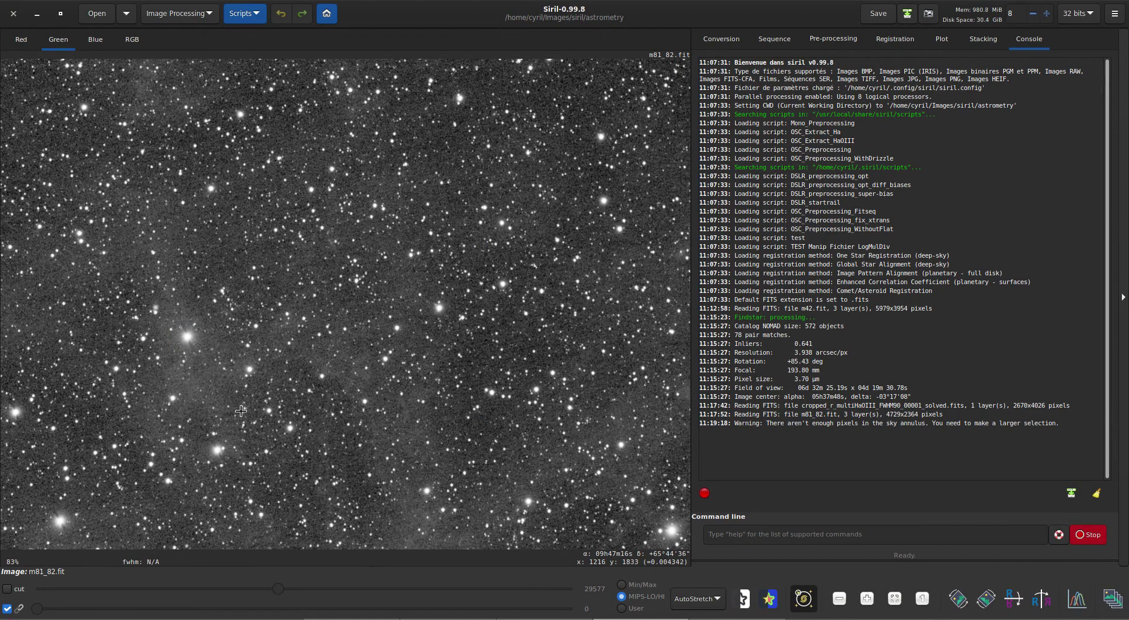
pyautogui.rightClick(366, 214)
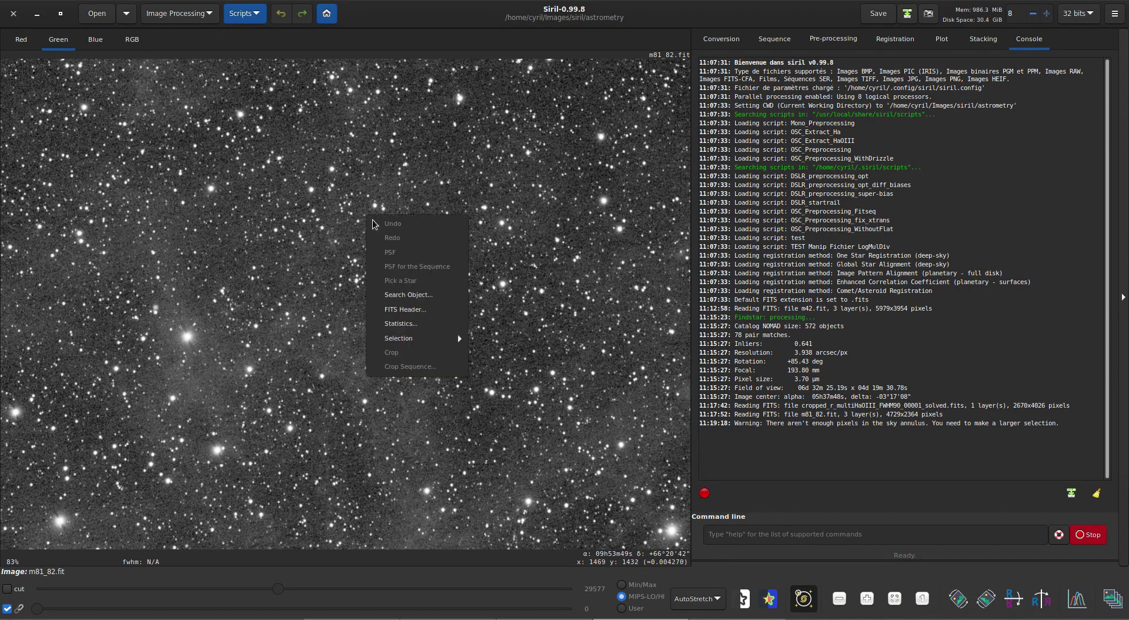
pyautogui.click(422, 290)
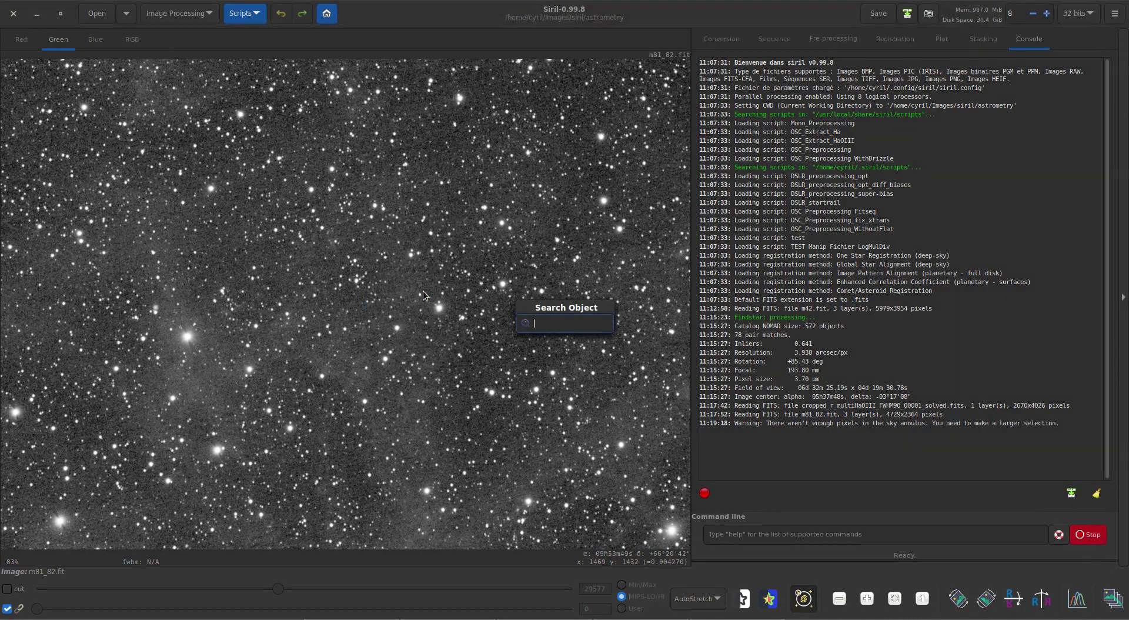
pyautogui.click(524, 300)
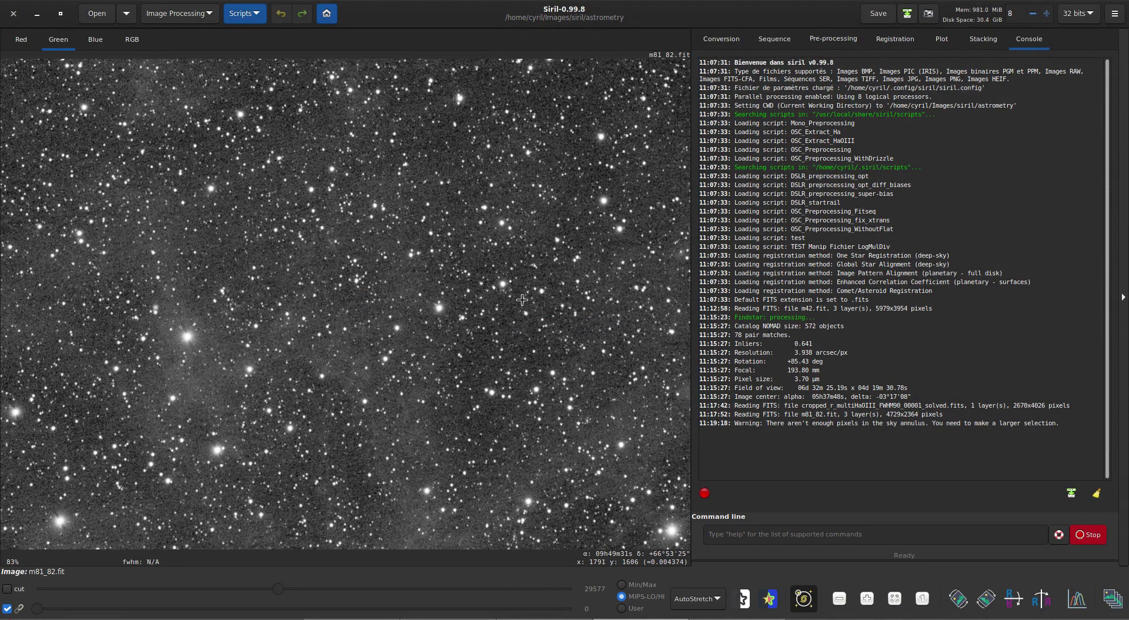
# Search for the object HD 84812 to annotate it on the image and inspect its marker closely.
pyautogui.hotkey('ctrl', '/')
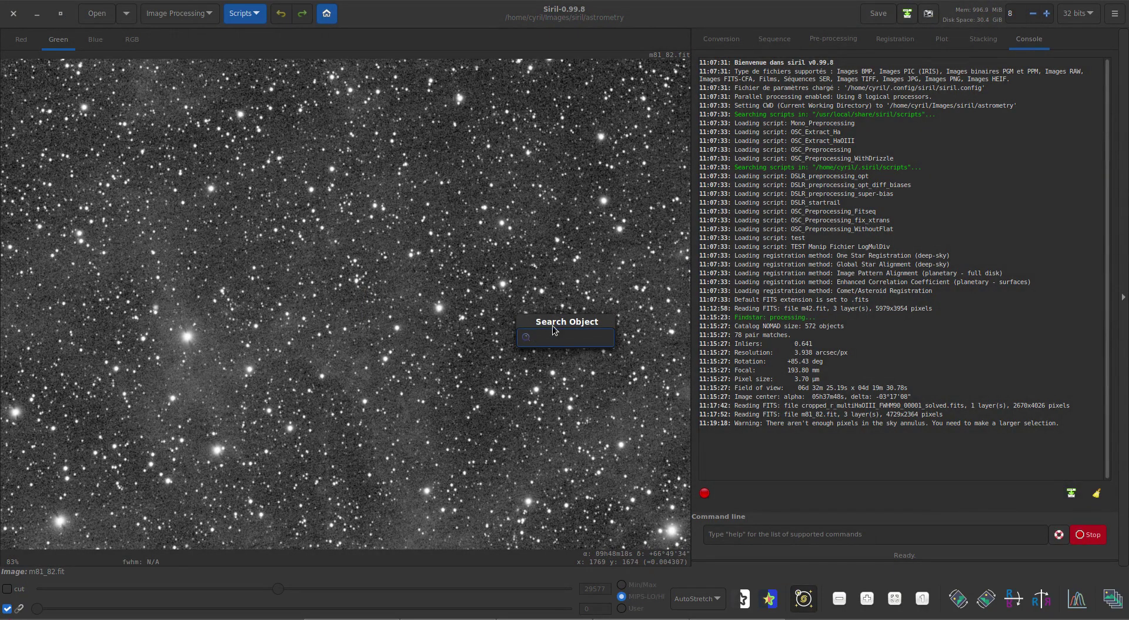
pyautogui.moveTo(555, 325); pyautogui.dragTo(511, 302)
pyautogui.hotkey('ctrl', 'v')
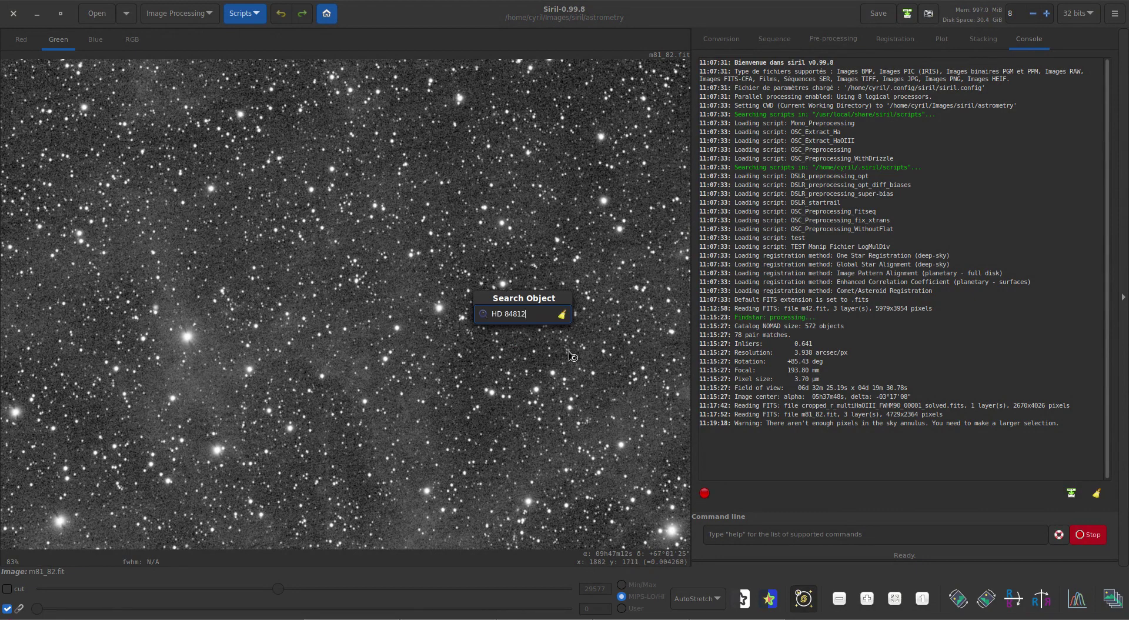
pyautogui.press('Return')
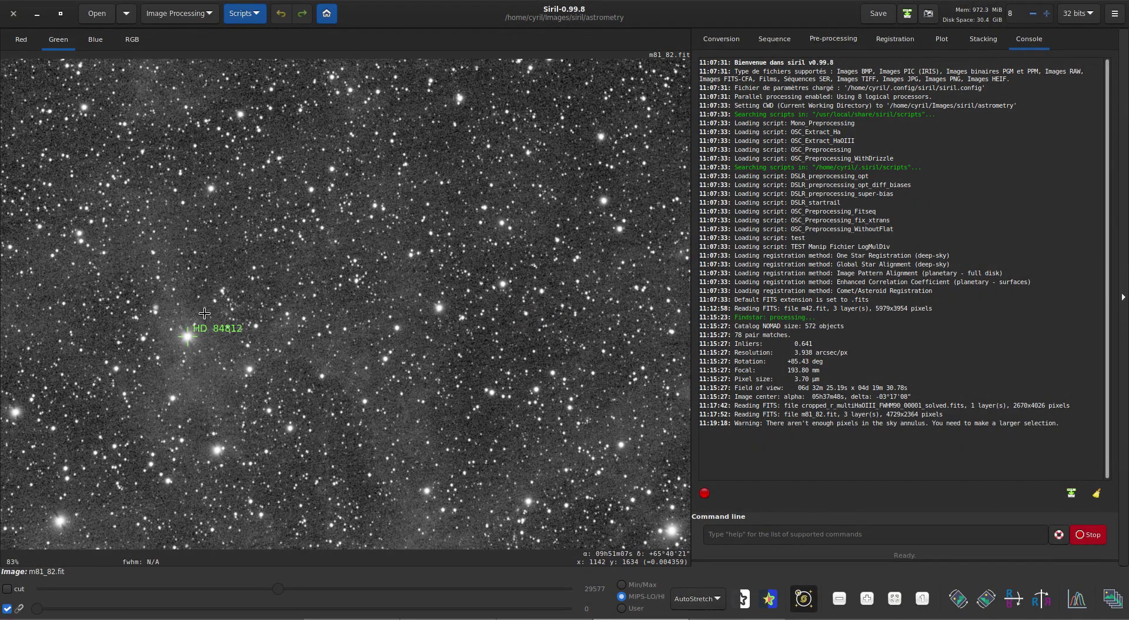
pyautogui.scroll(3, 182, 347)
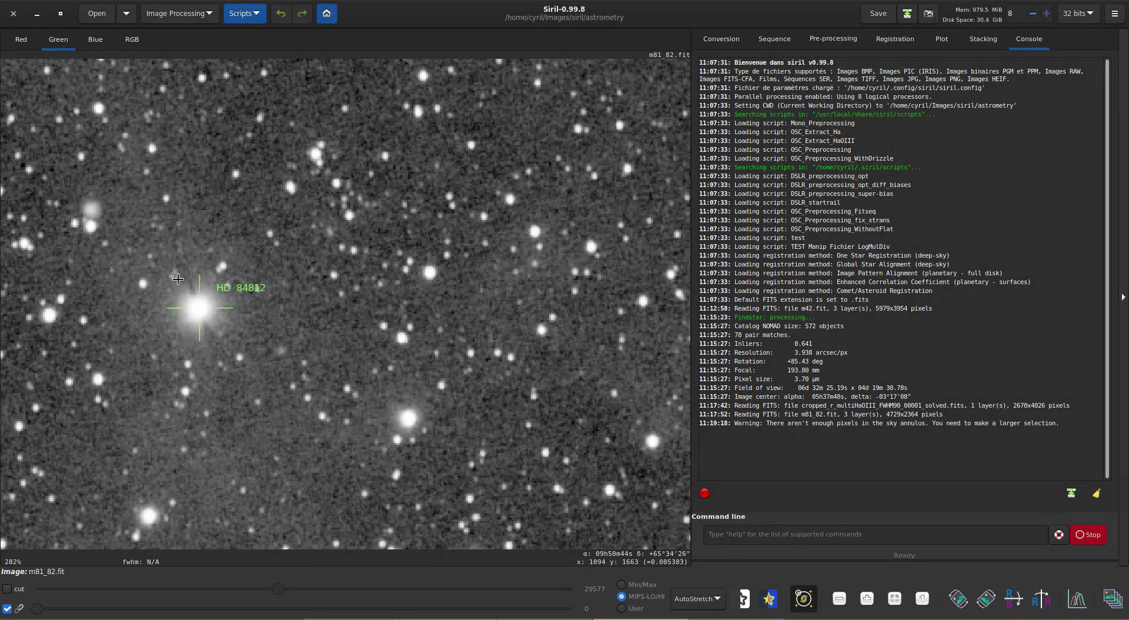
pyautogui.scroll(-2, 179, 279)
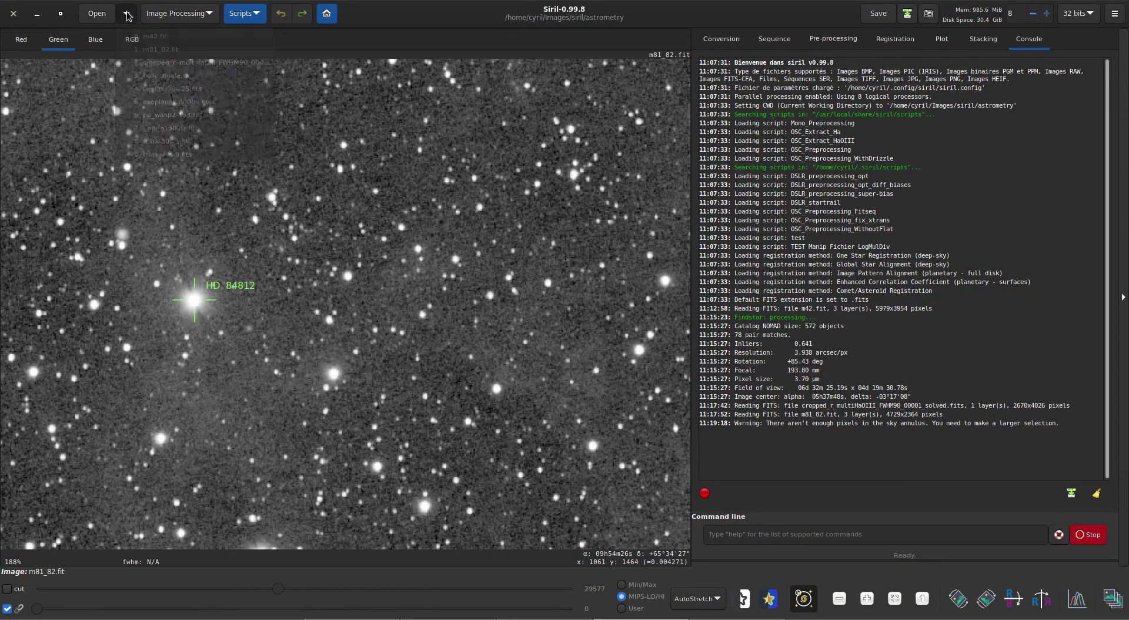
# Open the recent image exoplanet_00000.fits and bring up the Image Plate Solver for it.
pyautogui.click(127, 14)
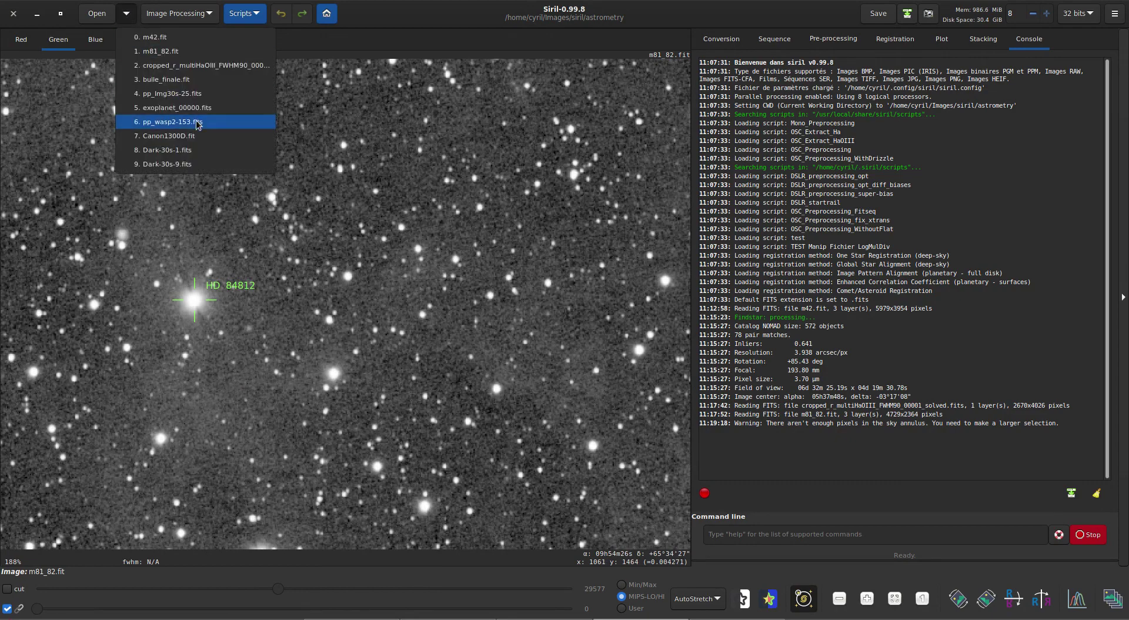
pyautogui.click(221, 108)
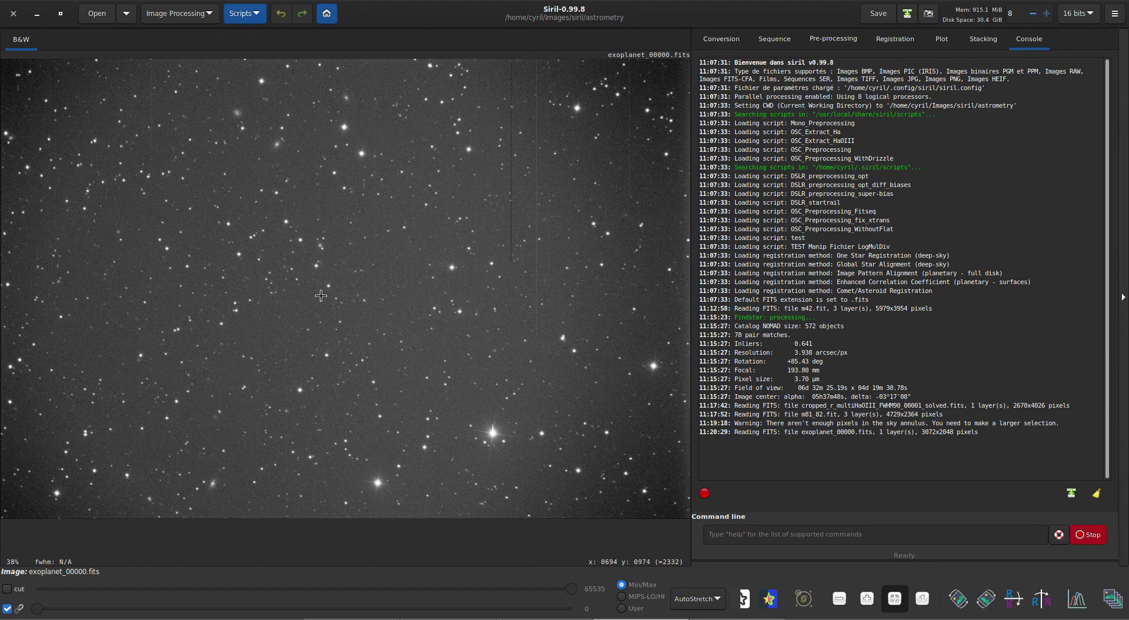
pyautogui.click(1115, 14)
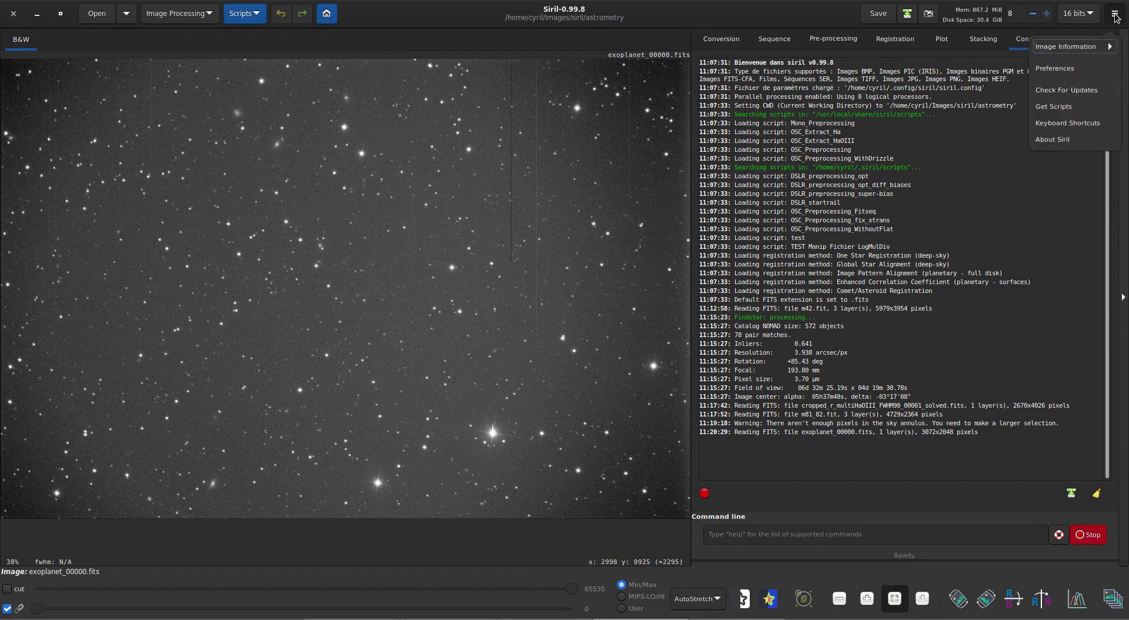
pyautogui.click(1068, 48)
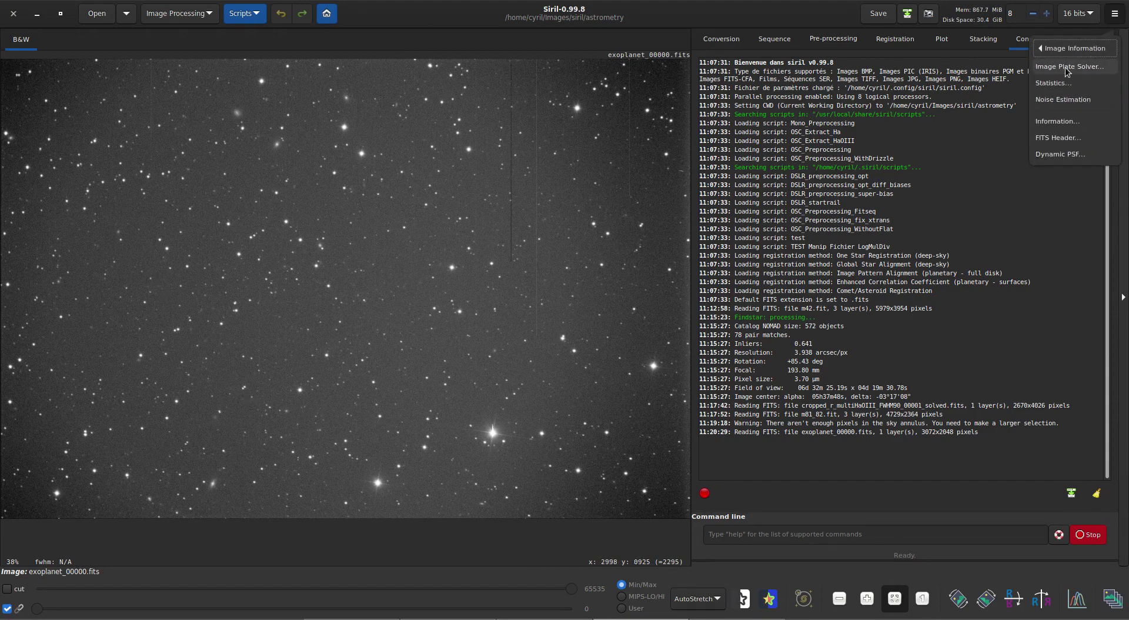
pyautogui.click(1067, 67)
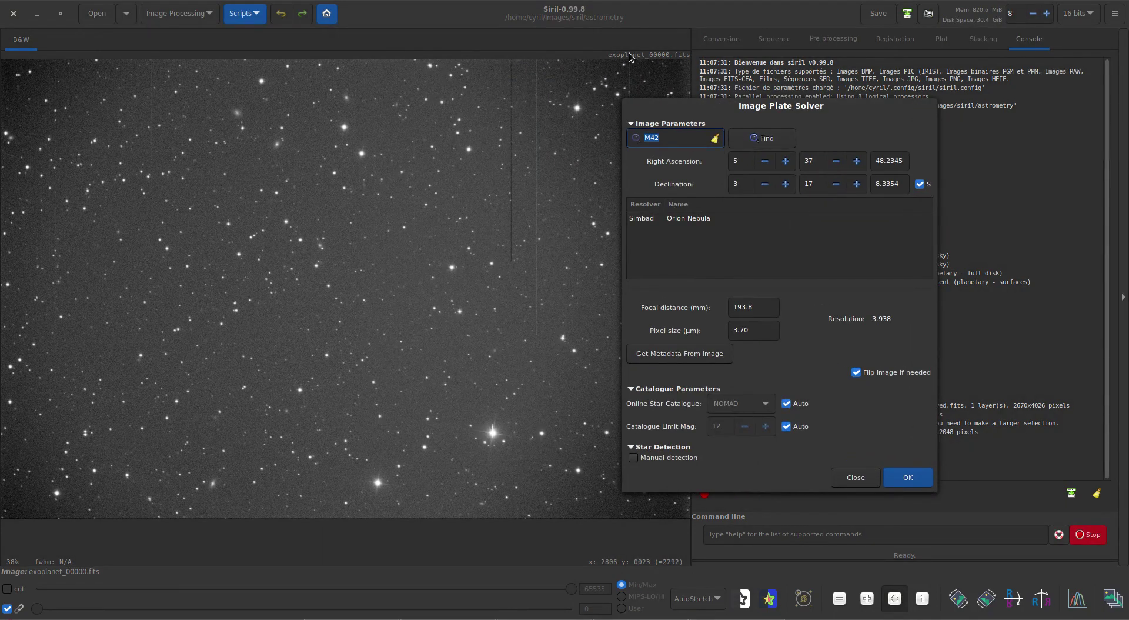
# Look up HAT-P-51 as the plate solving target, choose its Simbad entry and load the focal distance and pixel size from the image metadata.
pyautogui.write('HAT-P-51')
pyautogui.click(771, 137)
pyautogui.click(693, 219)
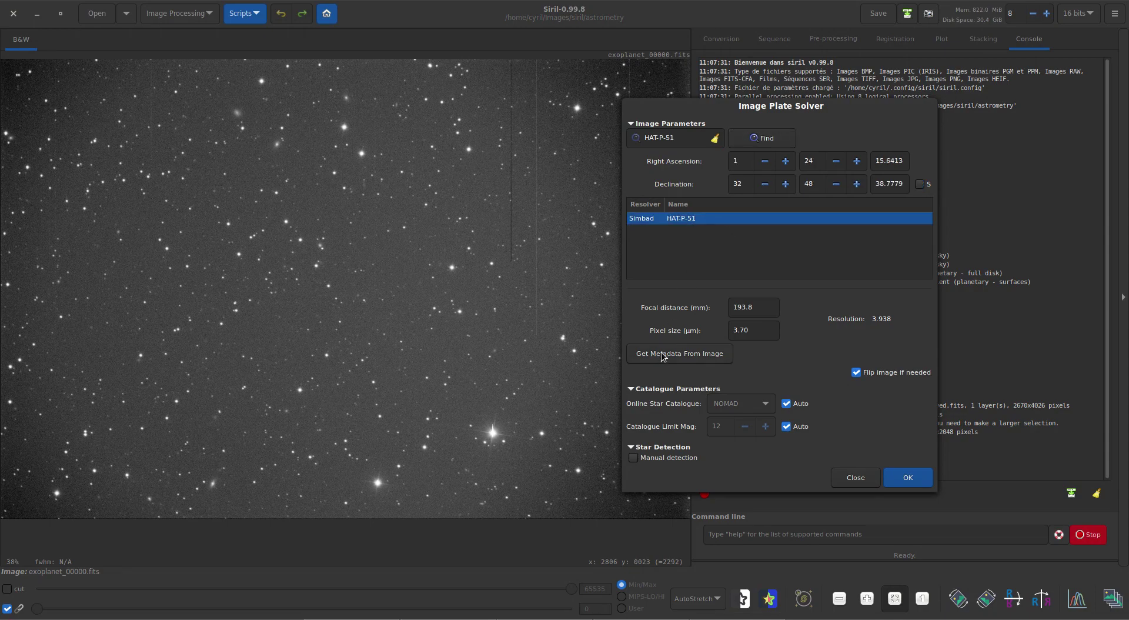
pyautogui.click(682, 354)
# Plate solve exoplanet_00000.fits with automatic catalogue settings and close the solver.
pyautogui.click(908, 478)
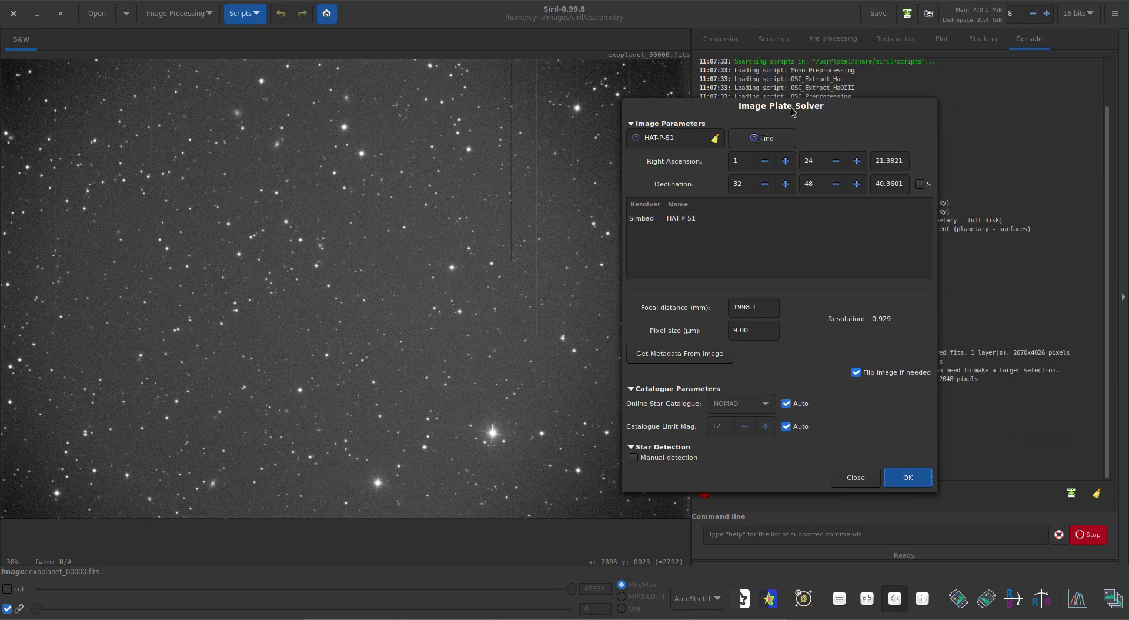
pyautogui.moveTo(790, 106); pyautogui.dragTo(601, 110)
pyautogui.click(669, 484)
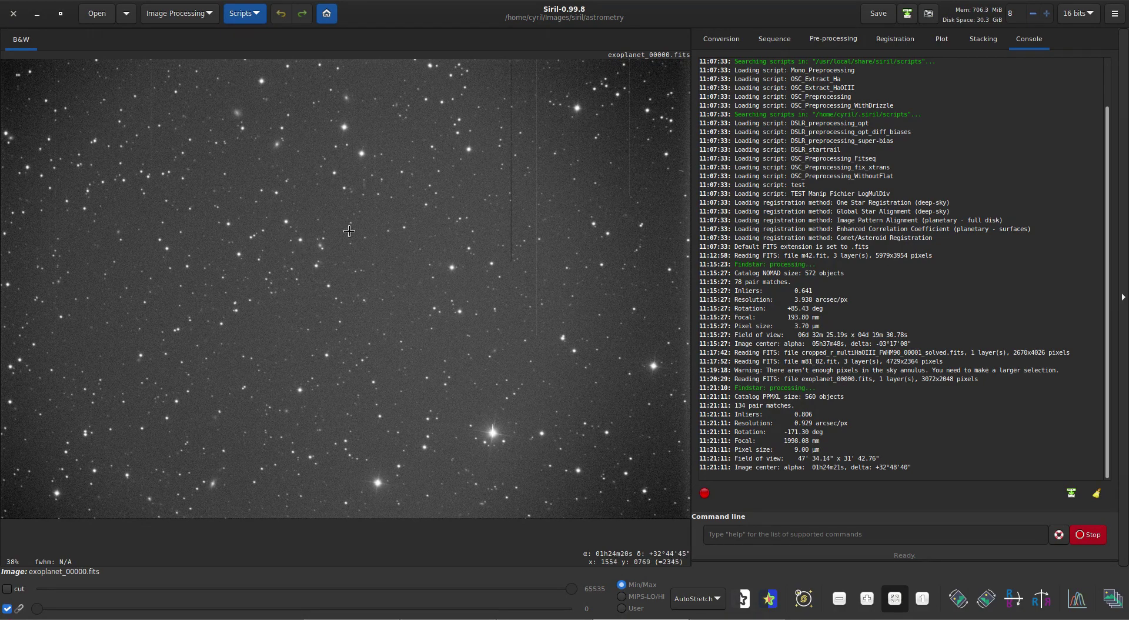
# Search for the object HAT-P-51 to annotate it on the image and inspect its marker closely.
pyautogui.hotkey('ctrl', '/')
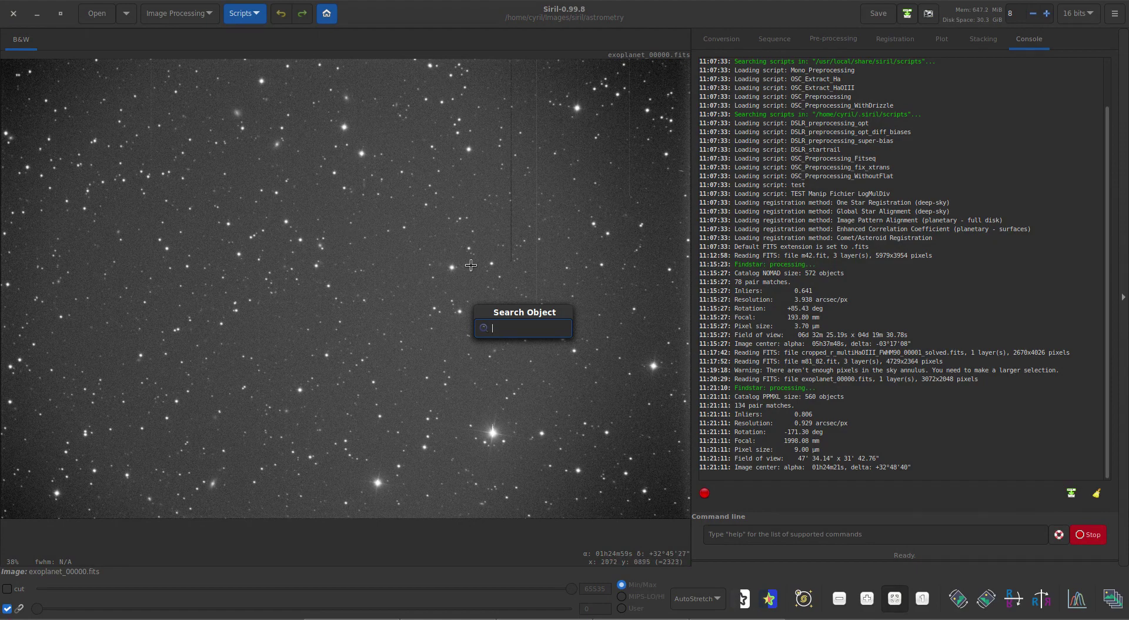
pyautogui.moveTo(525, 313); pyautogui.dragTo(534, 293)
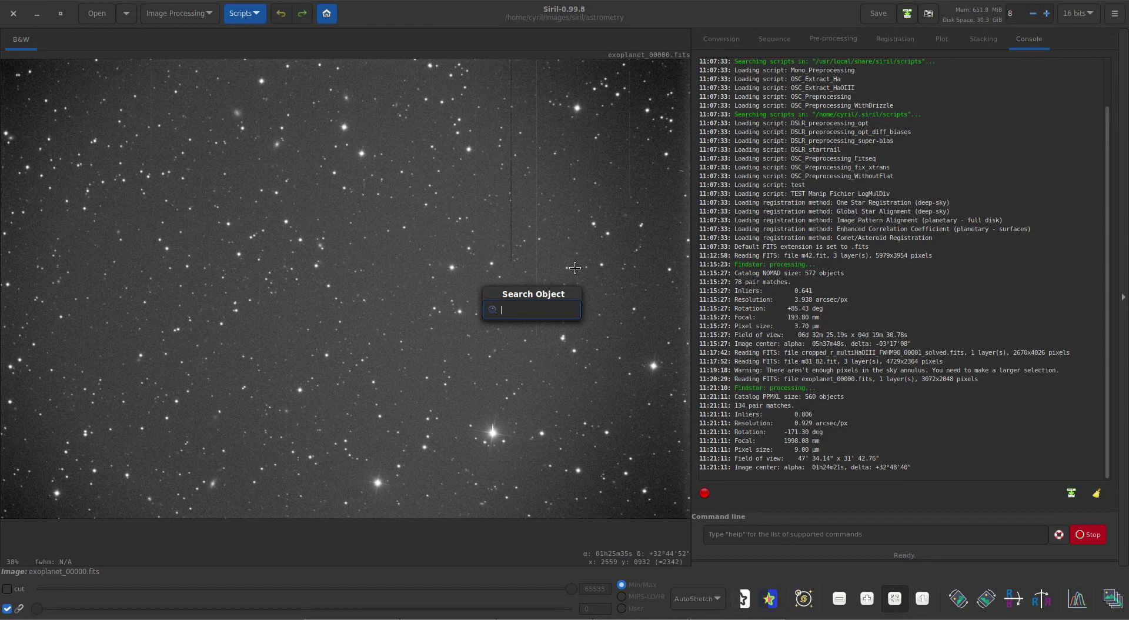
pyautogui.write('Hat-P-51')
pyautogui.press('Return')
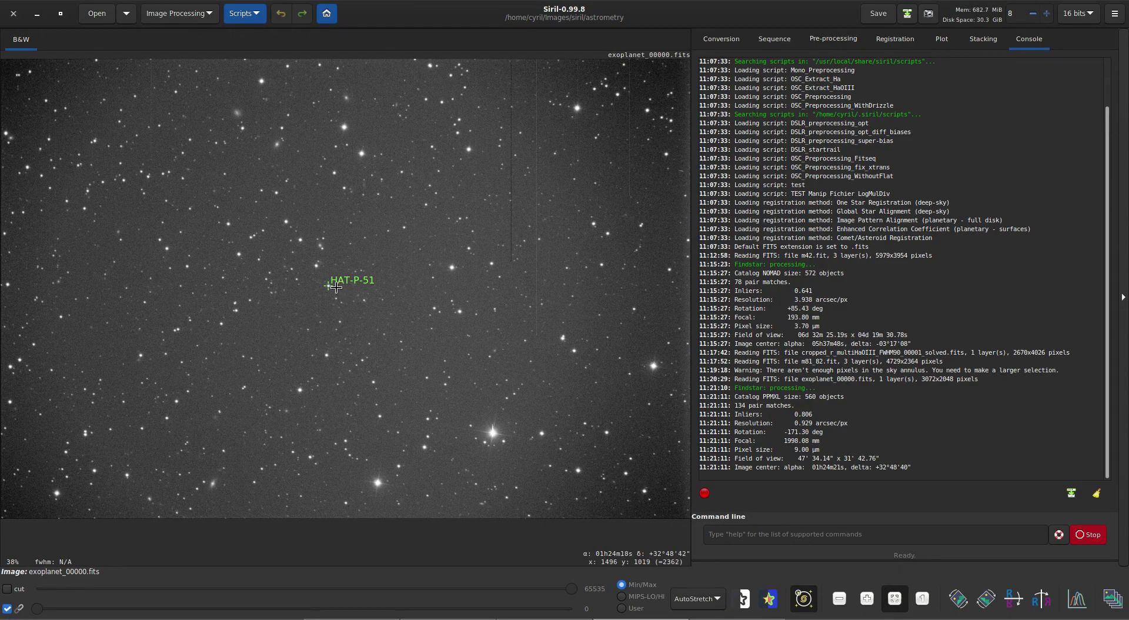
pyautogui.scroll(4, 330, 287)
pyautogui.scroll(3, 304, 267)
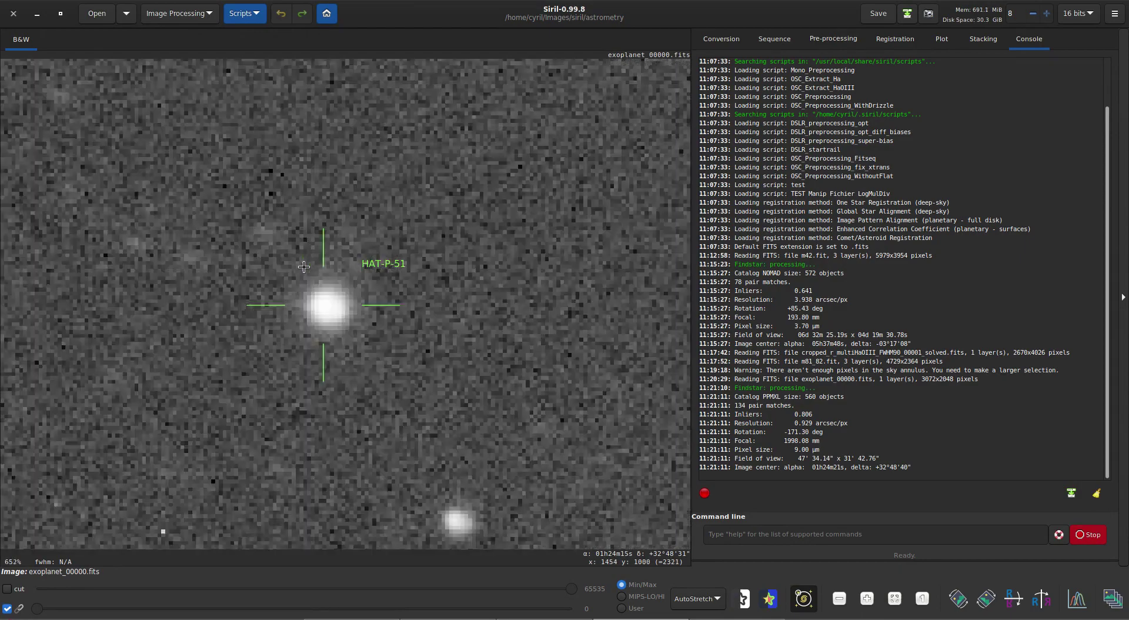
pyautogui.scroll(-6, 330, 303)
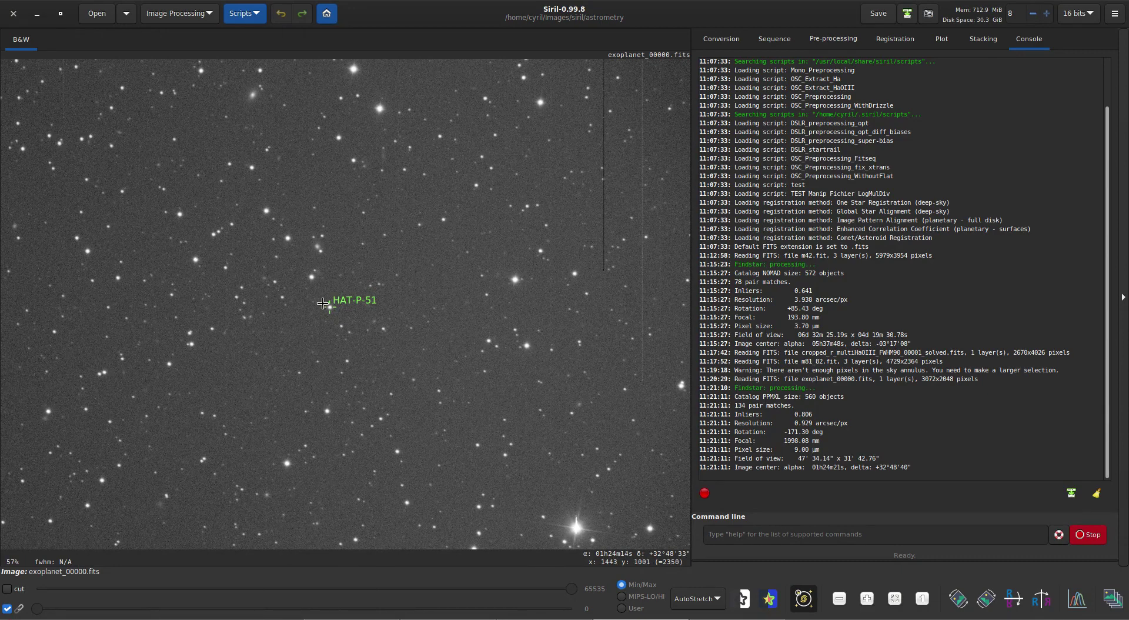
# Switch the annotations off and back on and save a snapshot of the whole annotated field to the working directory.
pyautogui.moveTo(316, 294); pyautogui.dragTo(347, 327)
pyautogui.scroll(-1, 419, 428)
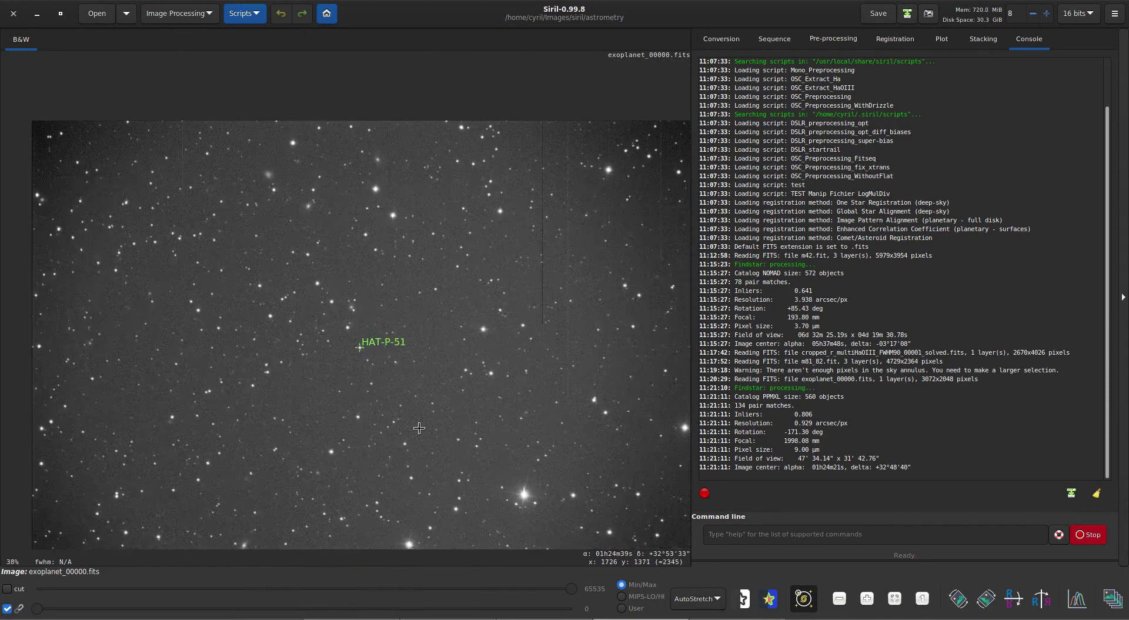
pyautogui.click(809, 598)
pyautogui.click(809, 598)
pyautogui.click(928, 14)
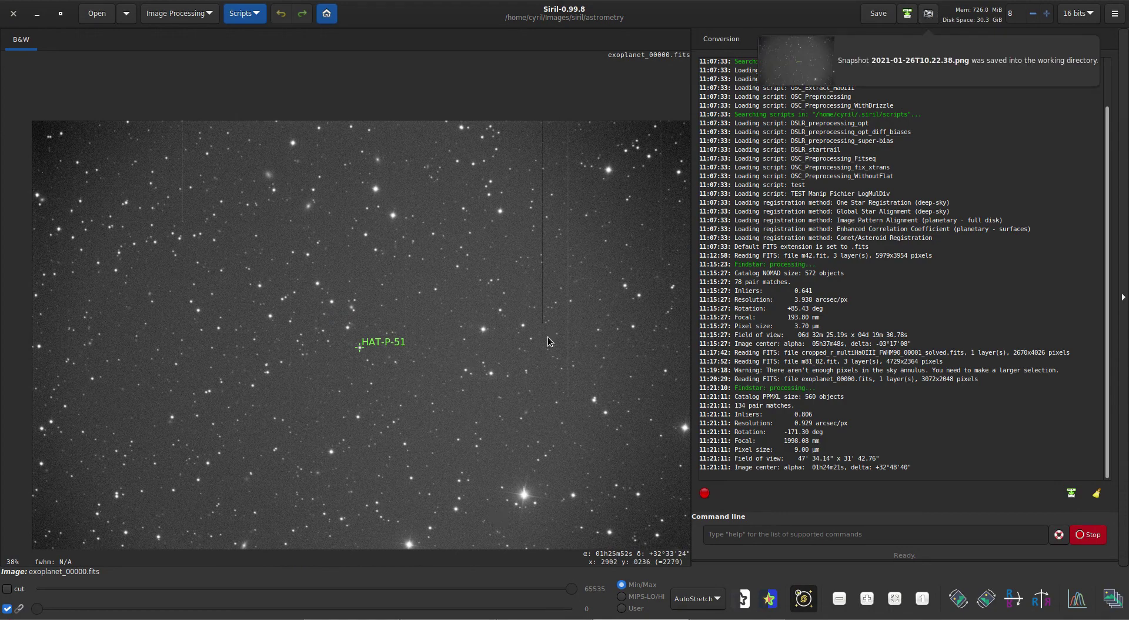
# Switch to the file manager, view the snapshot 2021-01-26T10.22.38.png from the astrometry folder and close the viewer.
pyautogui.click(524, 612)
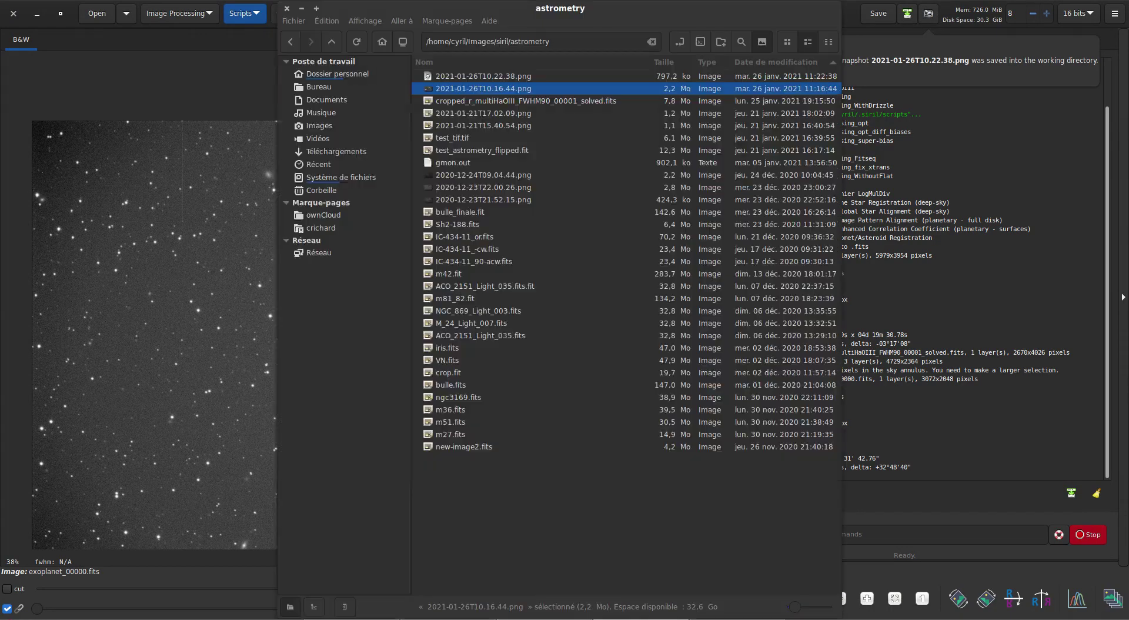
pyautogui.doubleClick(446, 76)
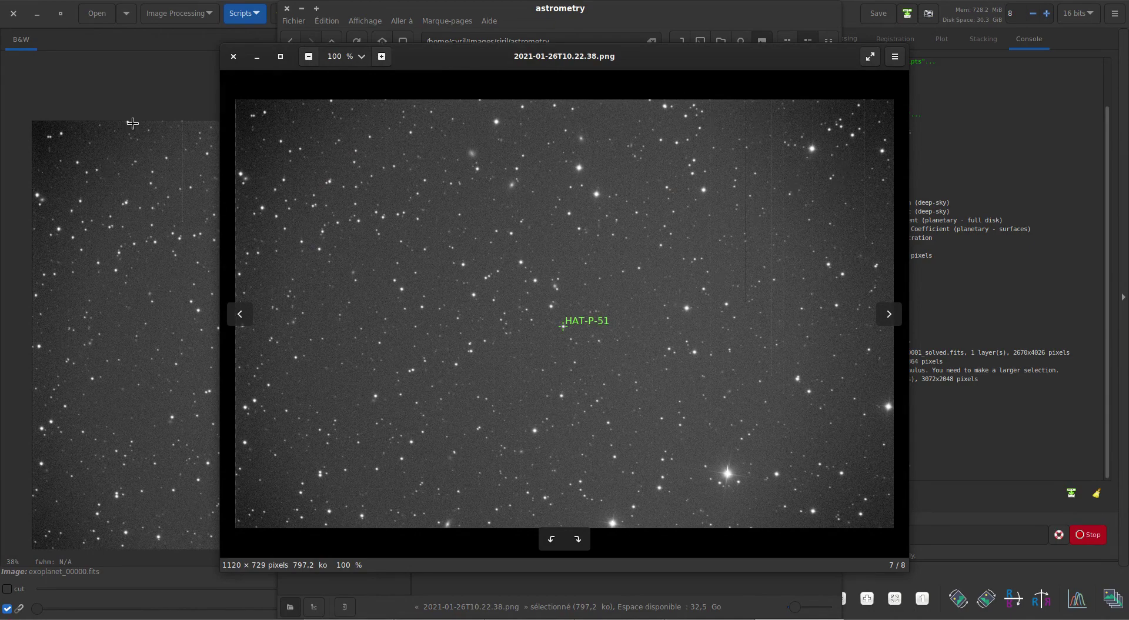
pyautogui.click(233, 57)
pyautogui.click(231, 55)
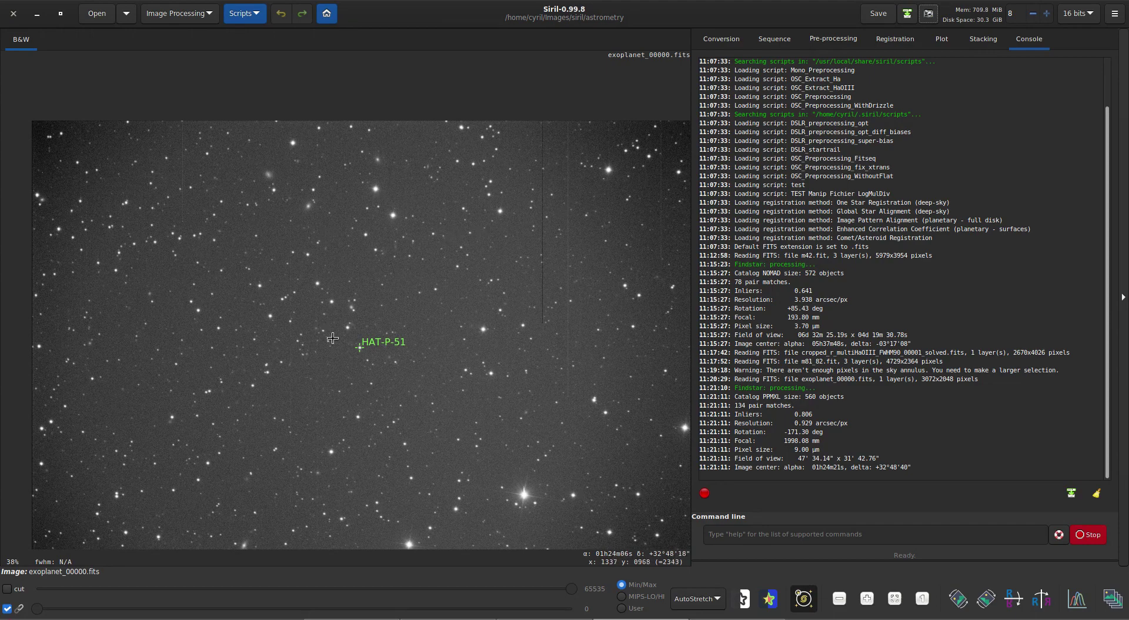
# Examine how the HAT-P-51 marker lines up with its star at close range and among the neighbouring stars.
pyautogui.scroll(3, 344, 381)
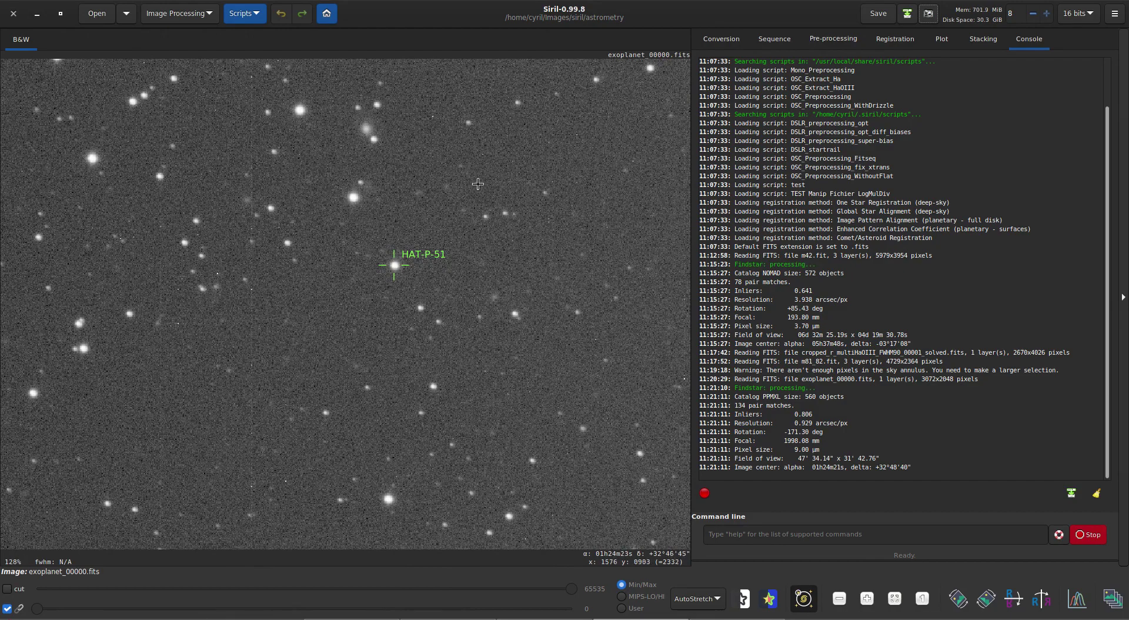
pyautogui.scroll(-1, 387, 274)
pyautogui.scroll(8, 386, 274)
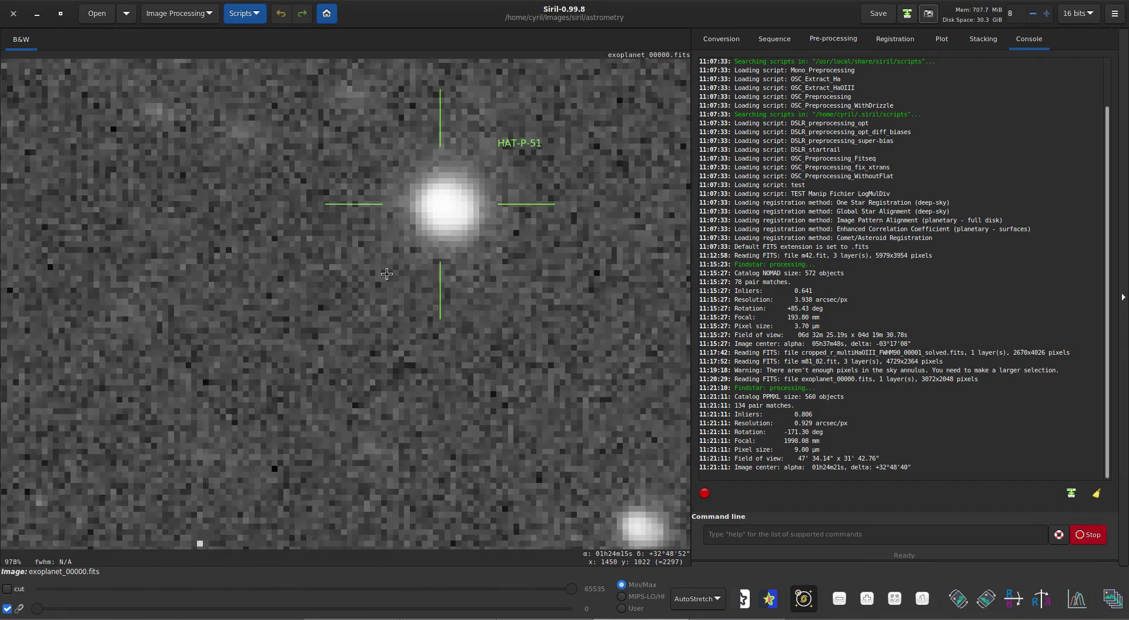
pyautogui.scroll(-7, 386, 273)
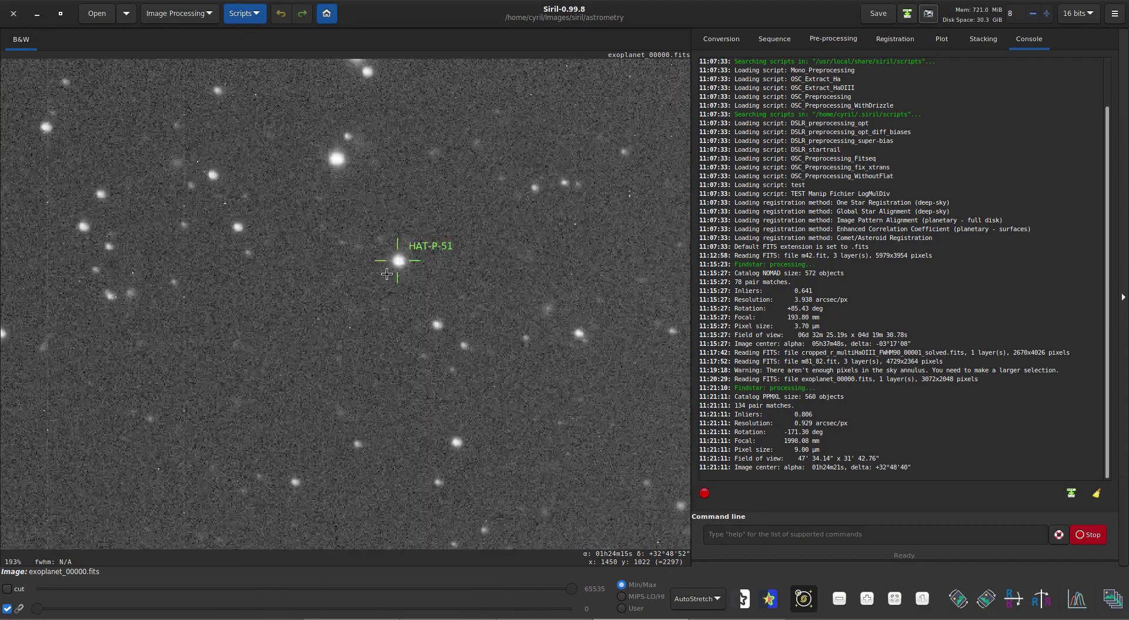